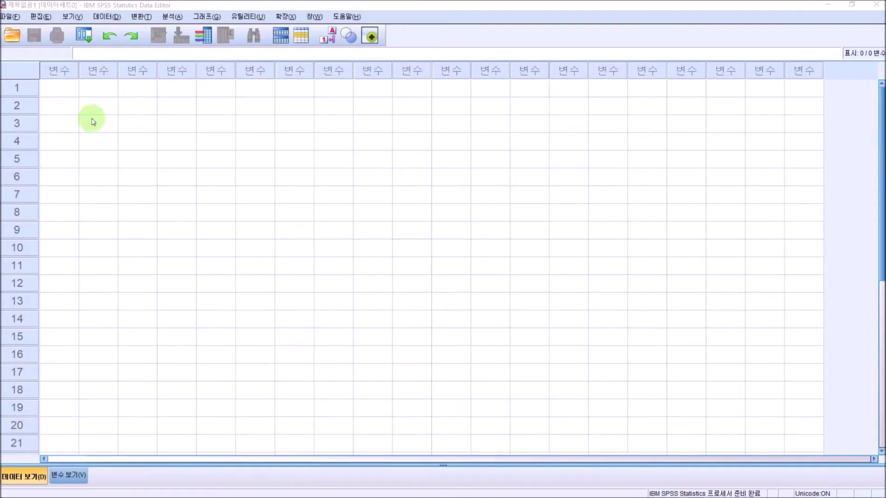
Step: Look over the empty data sheet and its variable definition sheet, and return to the data sheet
click(59, 88)
click(99, 88)
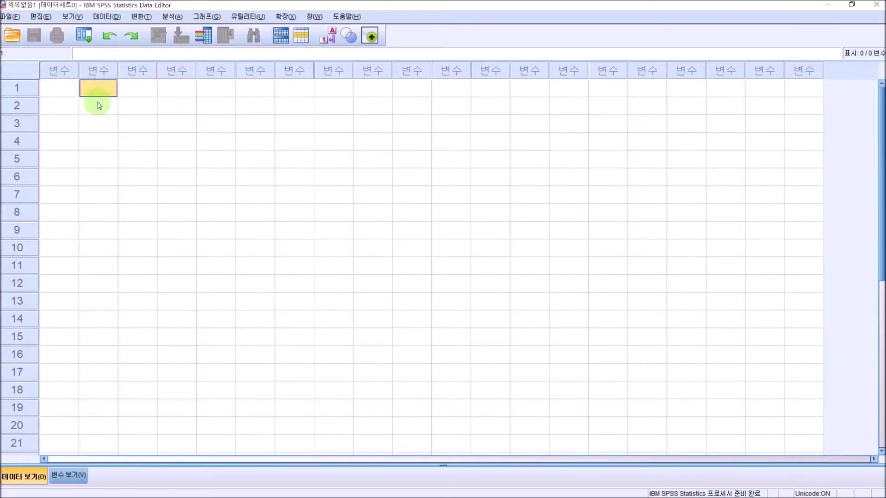
click(96, 104)
click(98, 123)
click(134, 124)
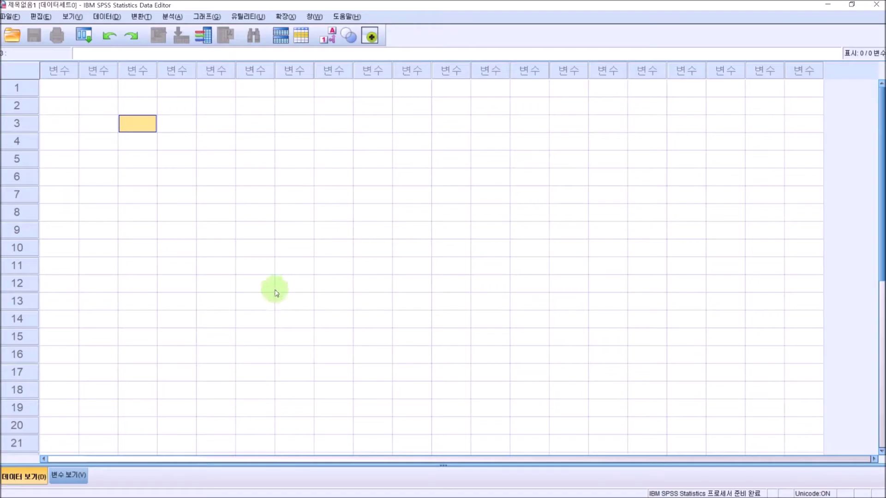
click(67, 478)
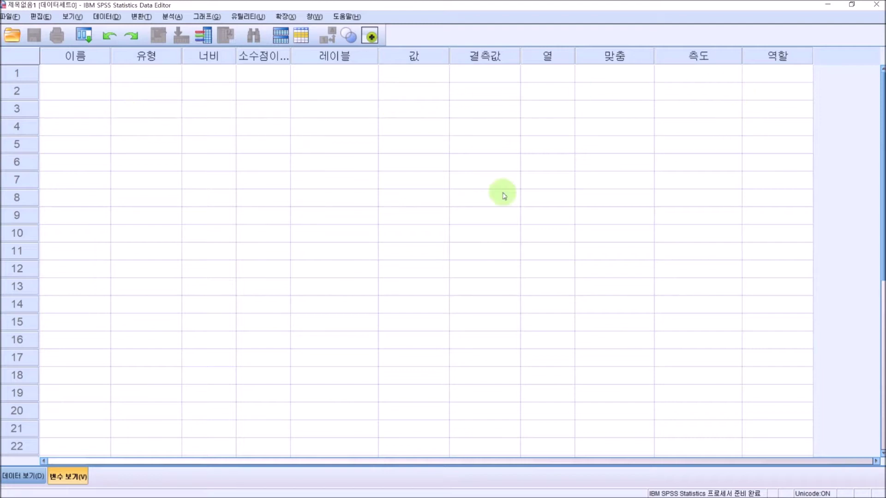
click(17, 477)
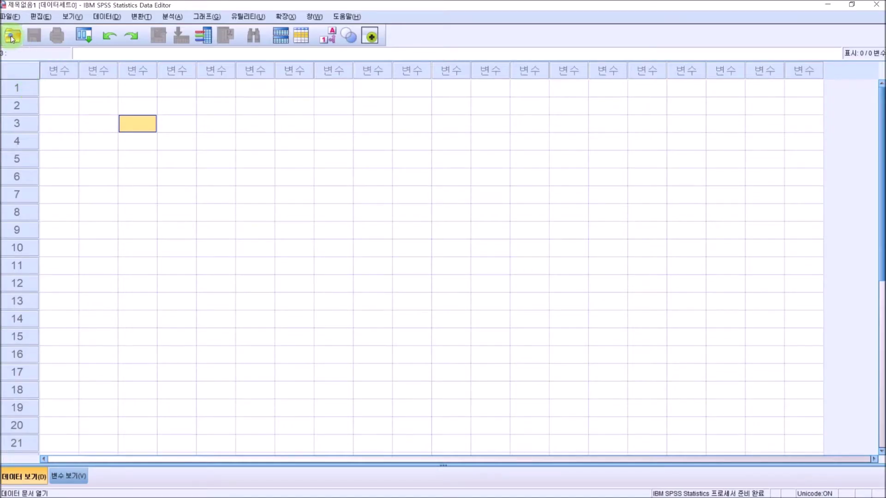
Step: Open the SPSS data file 기술통계분석.sav from the 마케팅자료분석 folder
click(12, 37)
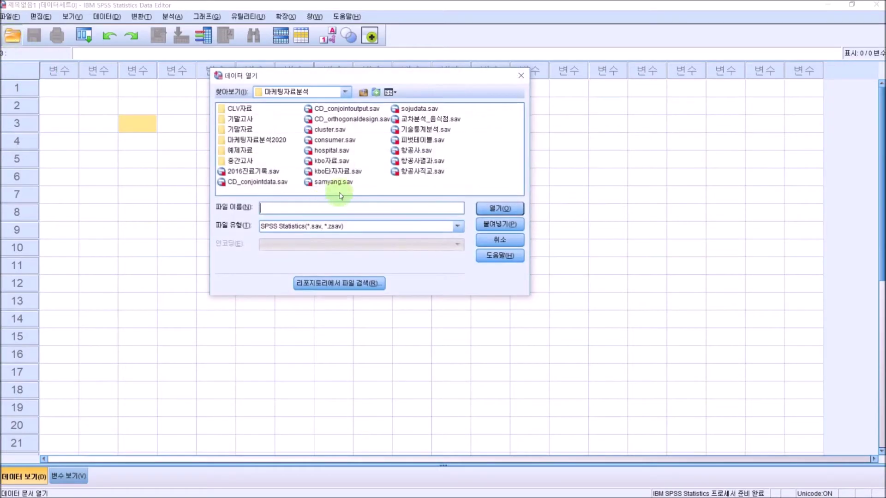
click(425, 130)
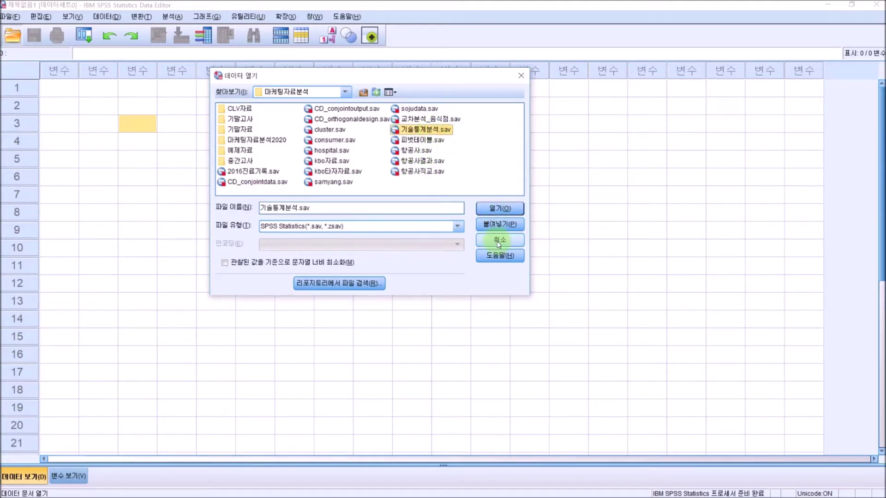
click(499, 208)
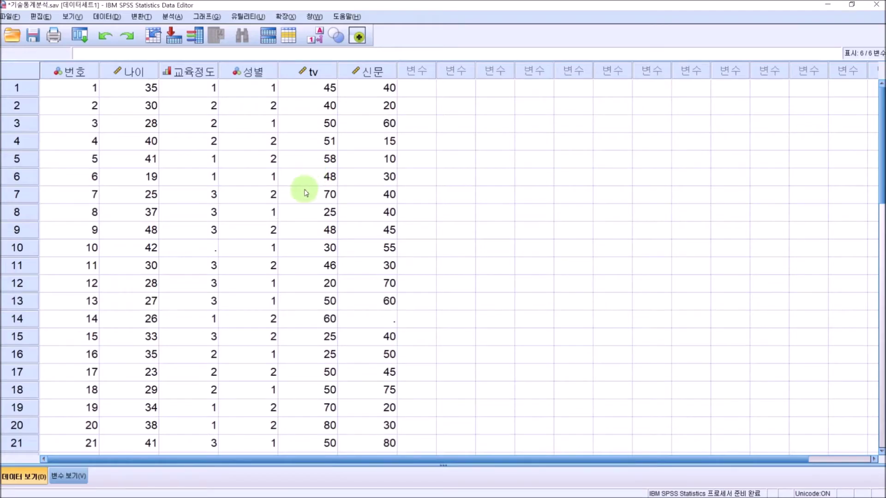
Step: Review the loaded records, the 신문 cell of case 14, and the 번호, 나이 and 교육정도 variable columns
scroll(304, 193, down, 2)
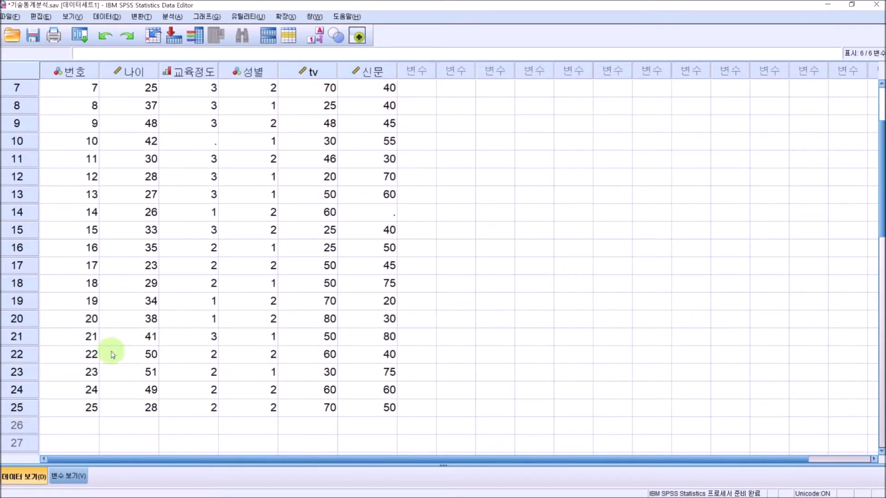
scroll(159, 306, up, 2)
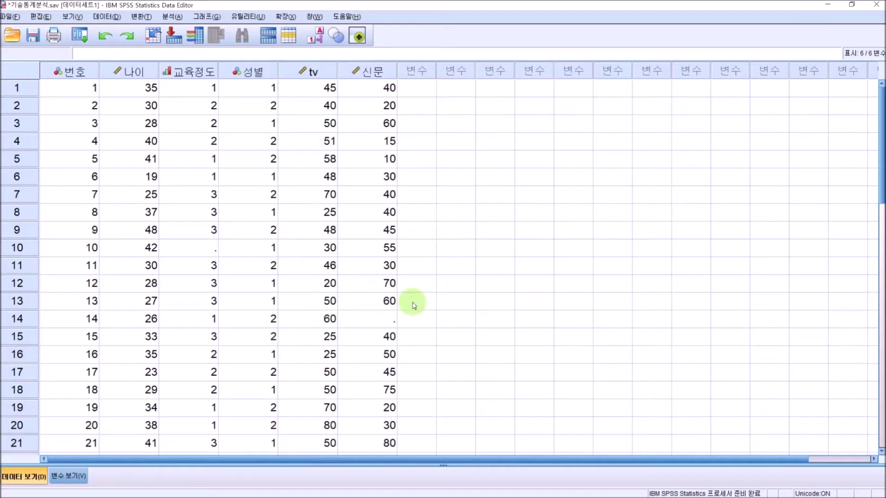
click(376, 317)
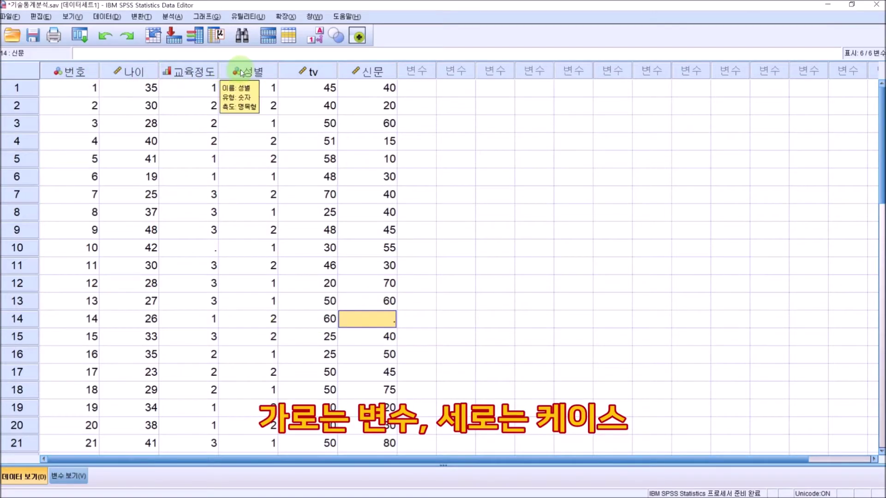
click(83, 72)
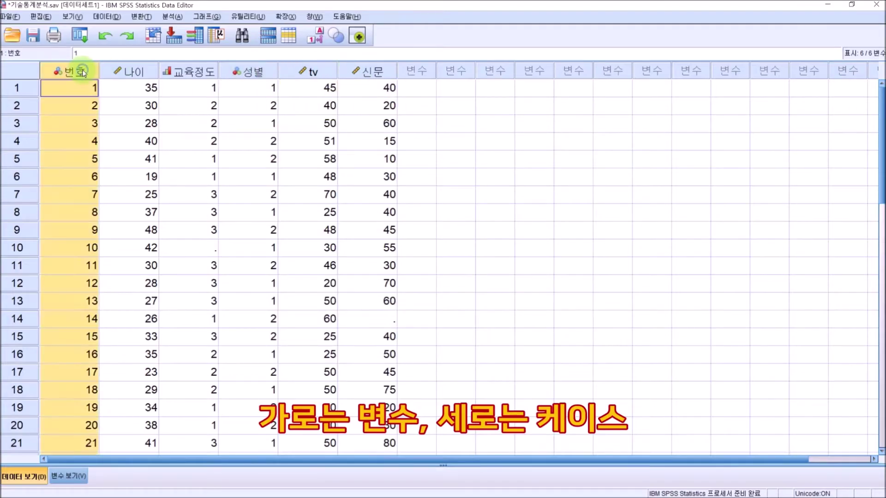
click(145, 74)
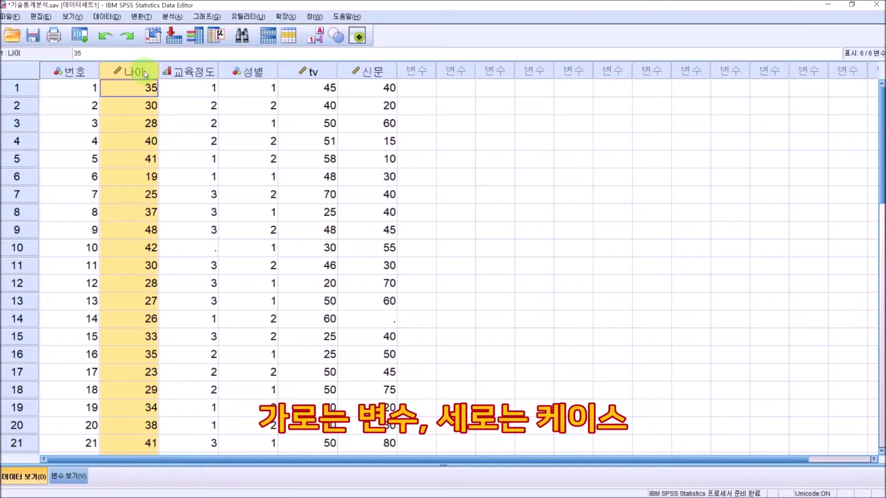
click(208, 72)
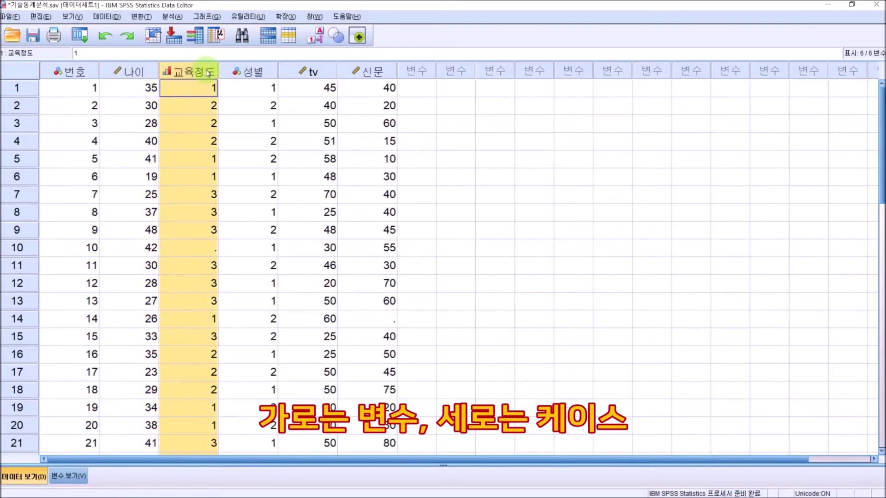
Step: Examine the case rows one after another from case 1, including the last case in the data set
click(19, 88)
click(17, 105)
click(18, 123)
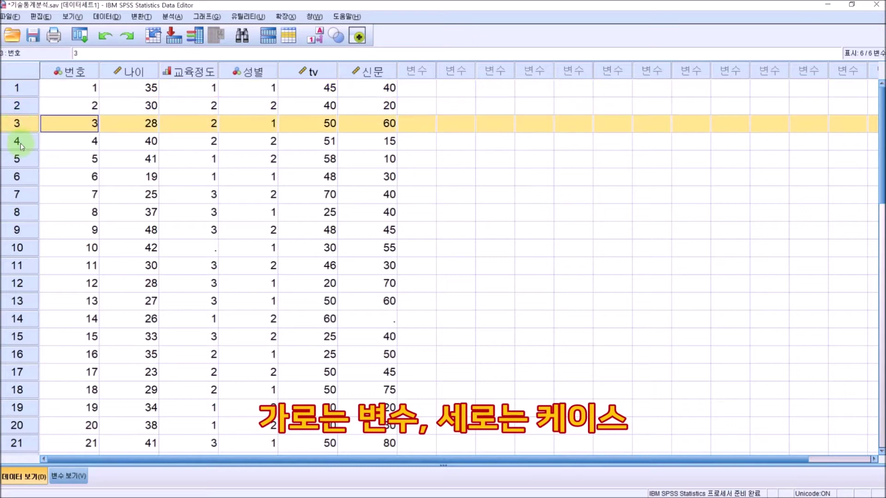
click(20, 143)
click(20, 159)
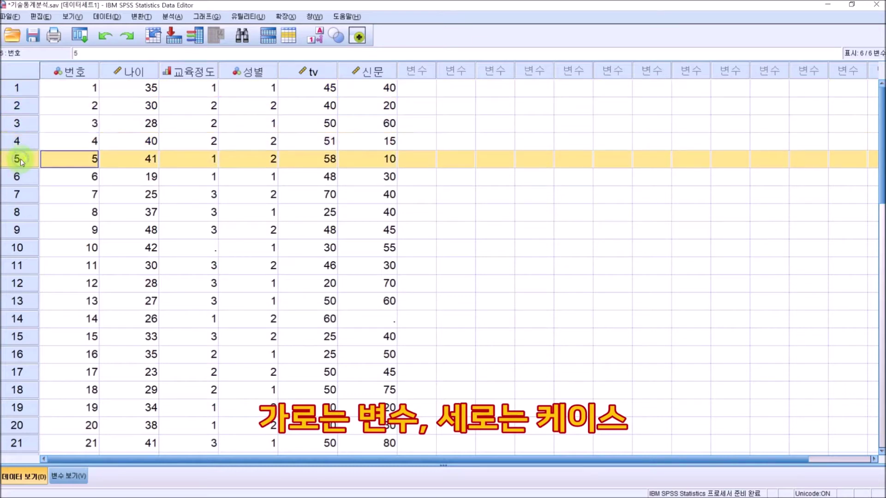
click(25, 182)
click(26, 196)
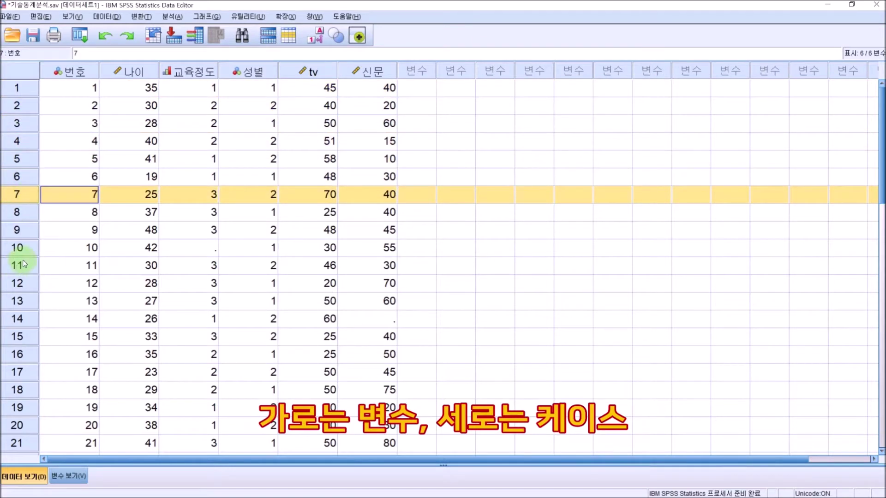
scroll(23, 263, down, 2)
click(18, 408)
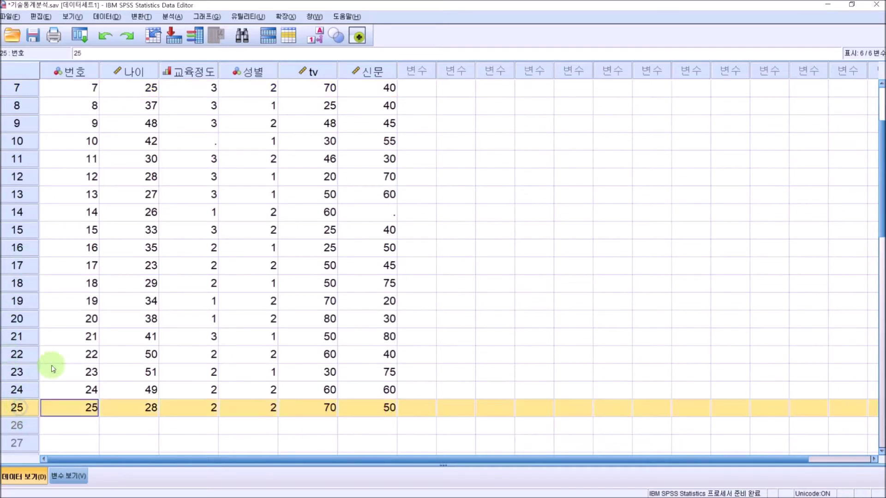
scroll(82, 300, up, 2)
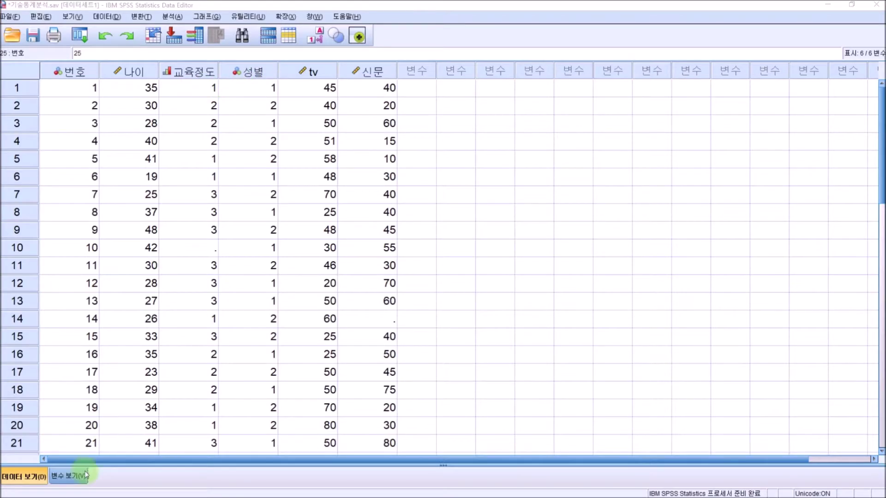
Step: Show the variable definitions and inspect the value labels of 교육정도 without changing them
click(67, 476)
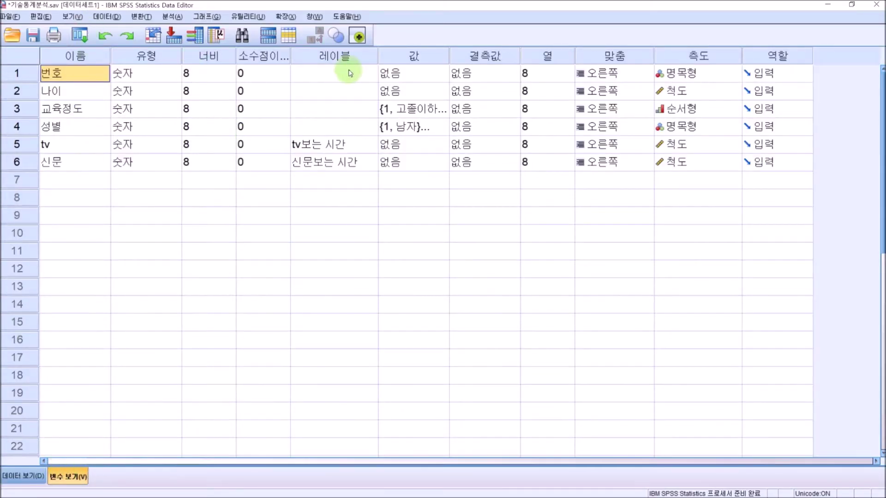
click(69, 109)
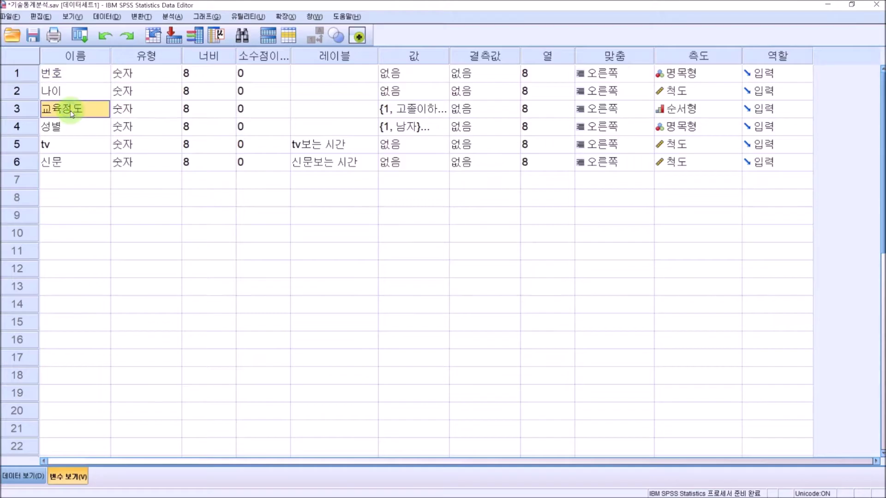
click(445, 111)
click(445, 110)
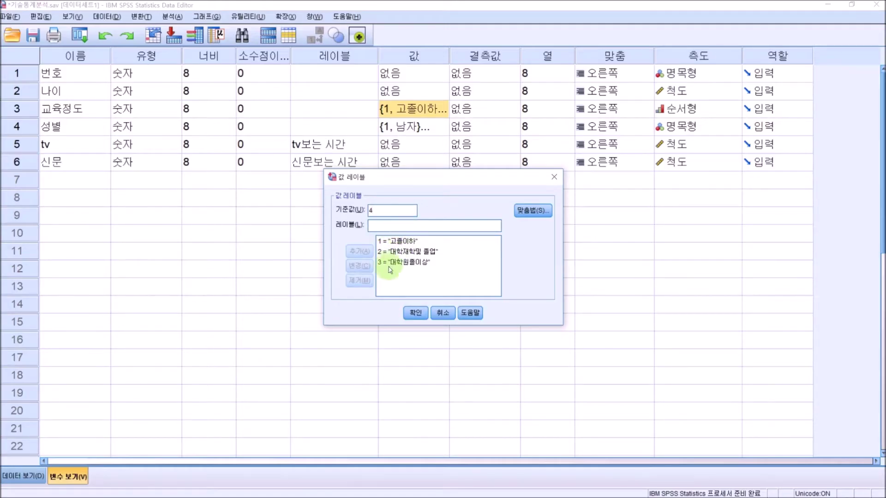
click(442, 314)
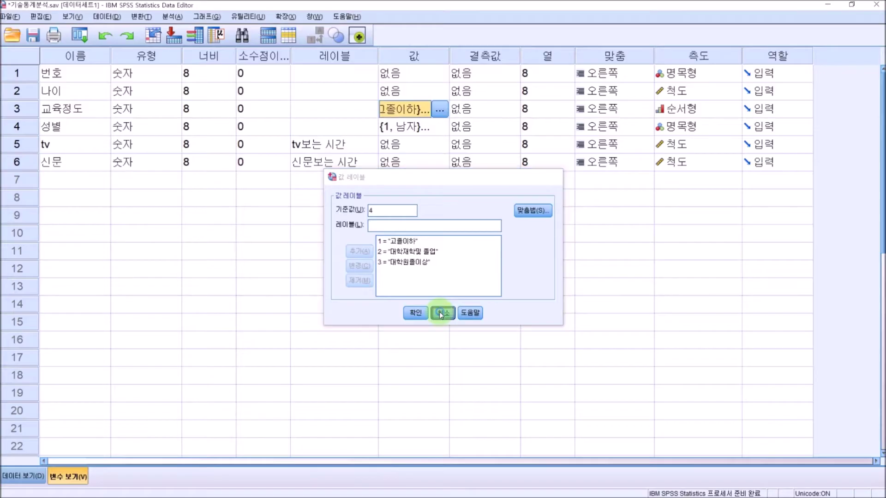
Step: Inspect the value labels of the 성별 variable and close them
click(440, 126)
click(439, 126)
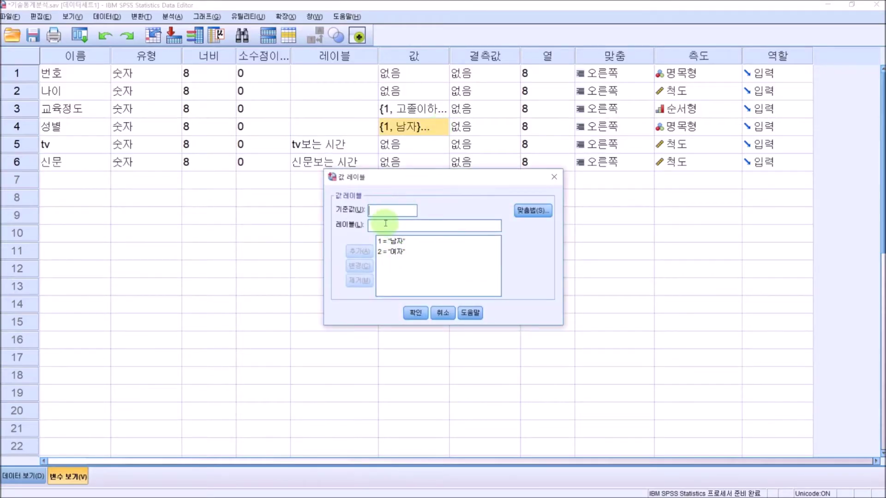
click(415, 313)
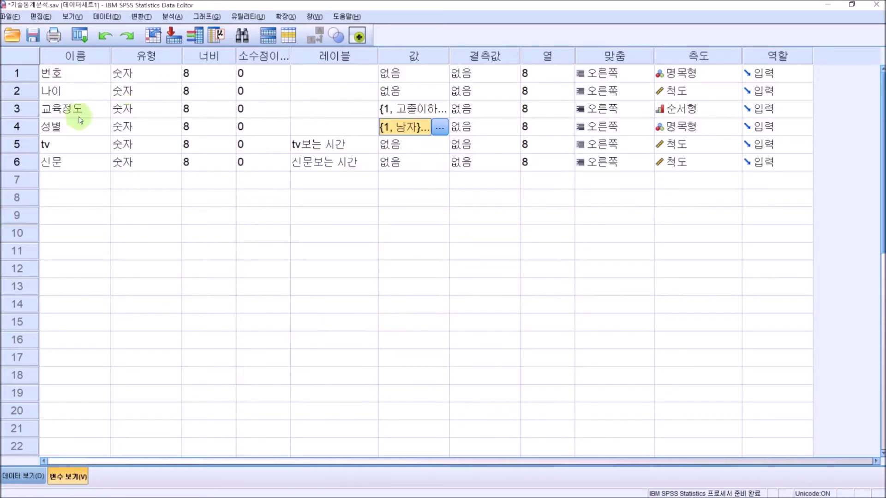
Step: Check the names of the tv and 신문 variables and the descriptive label of tv
click(56, 146)
click(58, 162)
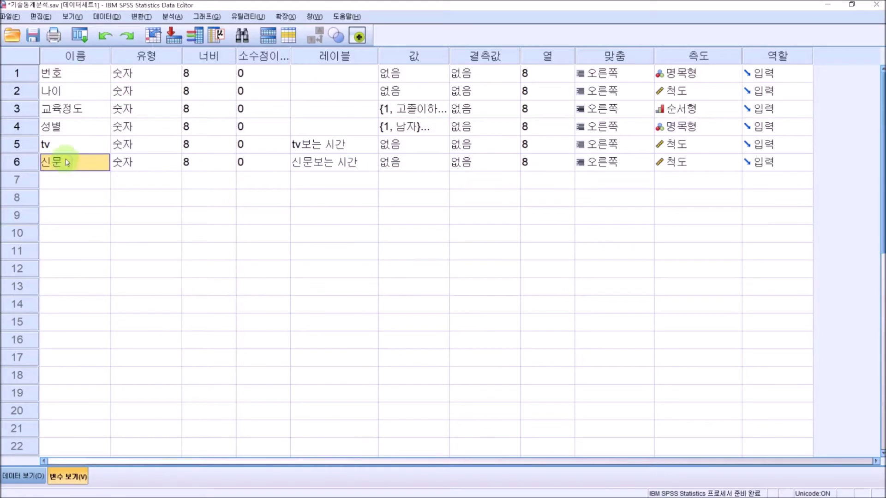
click(341, 147)
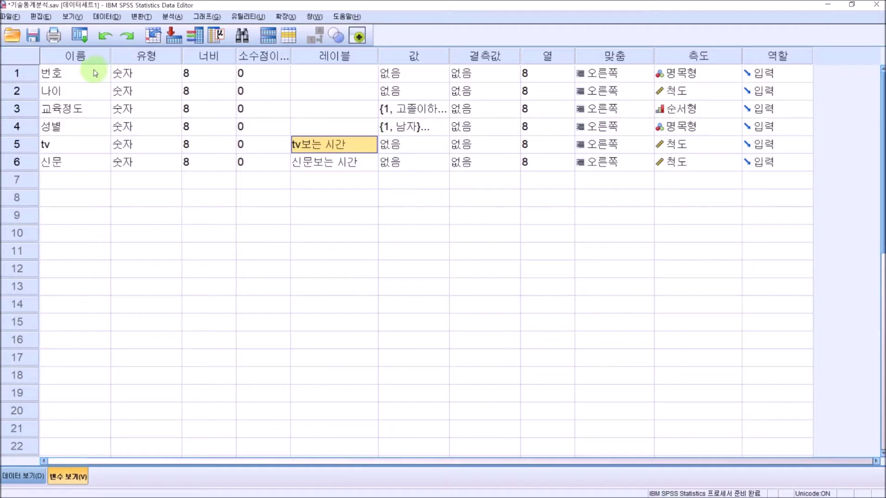
Step: Copy the names 번호, 나이, 교육정도 and 성별 into the label cells of the same four variables
drag(70, 73, 74, 129)
key(ctrl+c)
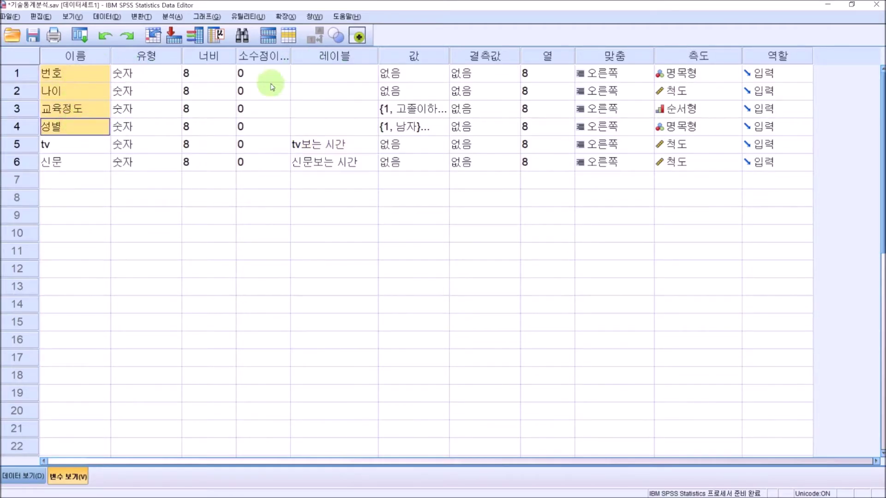
click(341, 75)
text(번호)
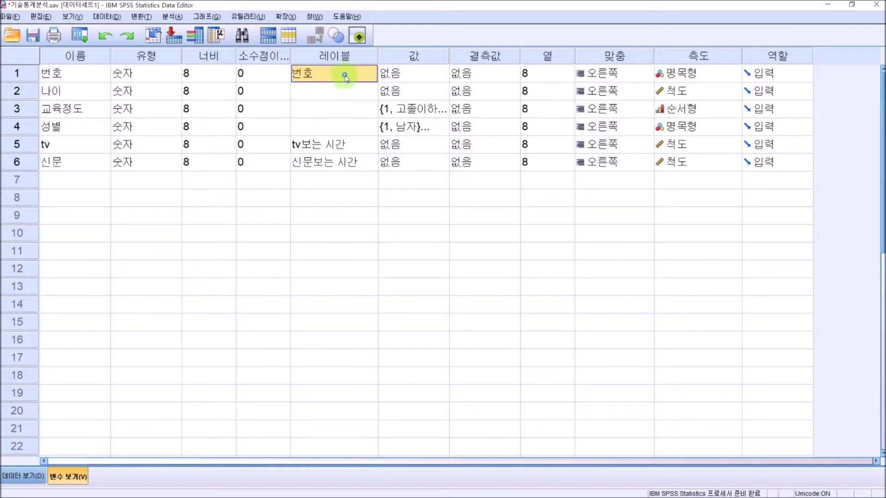
drag(344, 75, 343, 130)
key(ctrl+v)
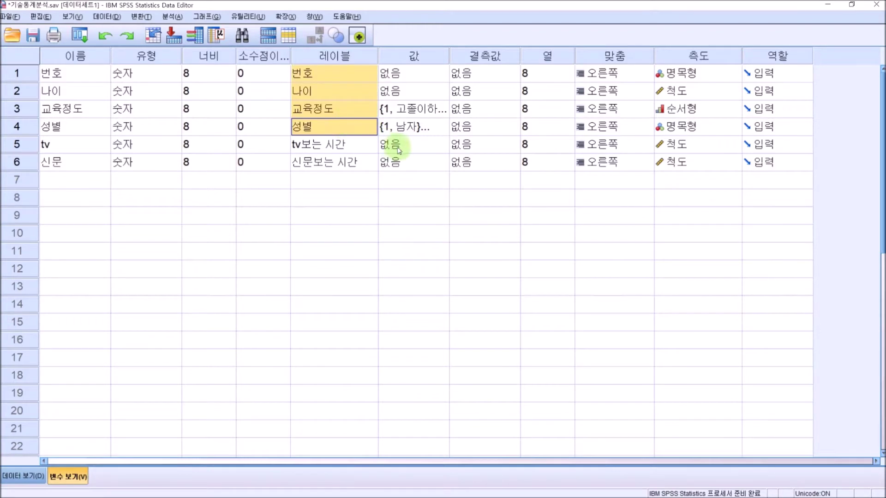
Step: Review the measurement levels of all variables and the level options available for 성별, leaving it nominal (명목형)
click(687, 74)
click(710, 54)
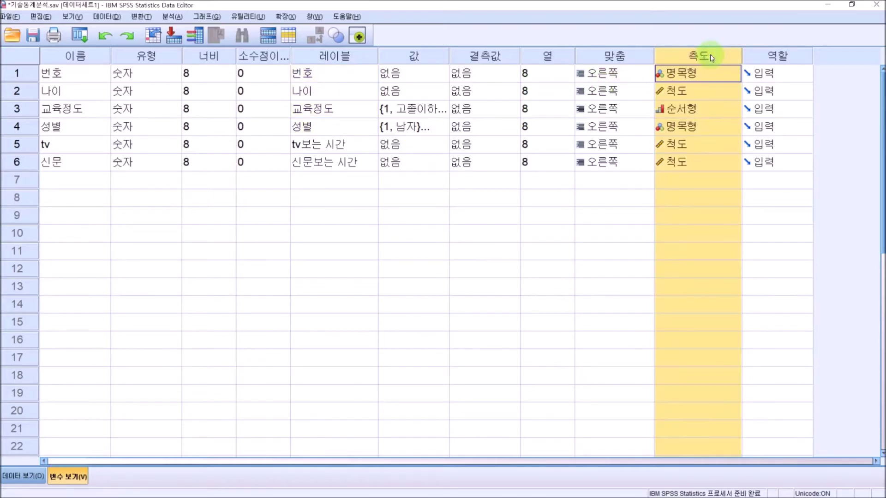
click(81, 127)
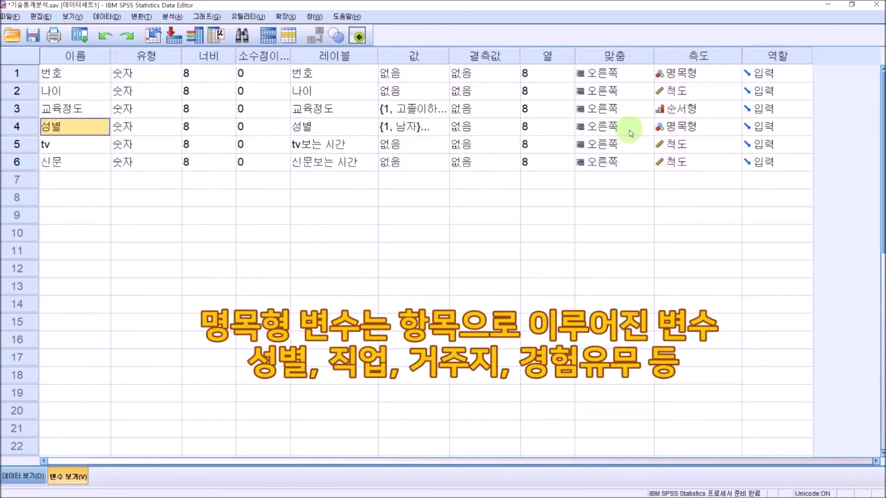
click(735, 131)
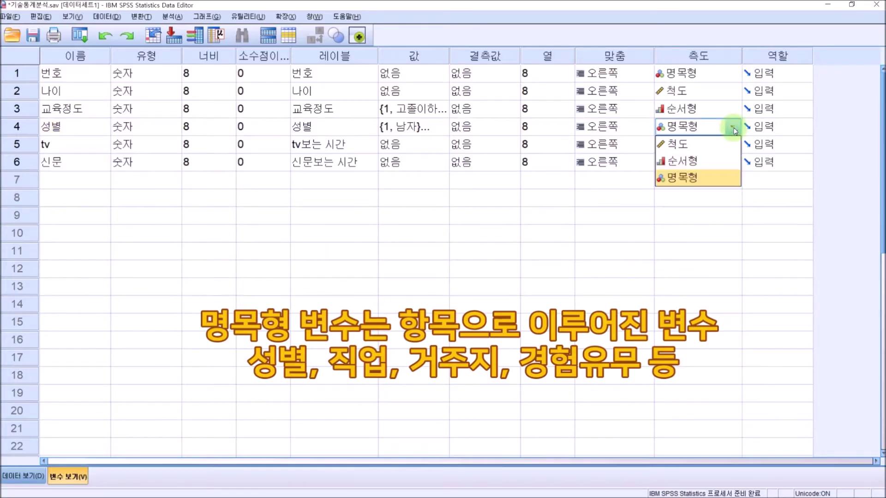
click(735, 130)
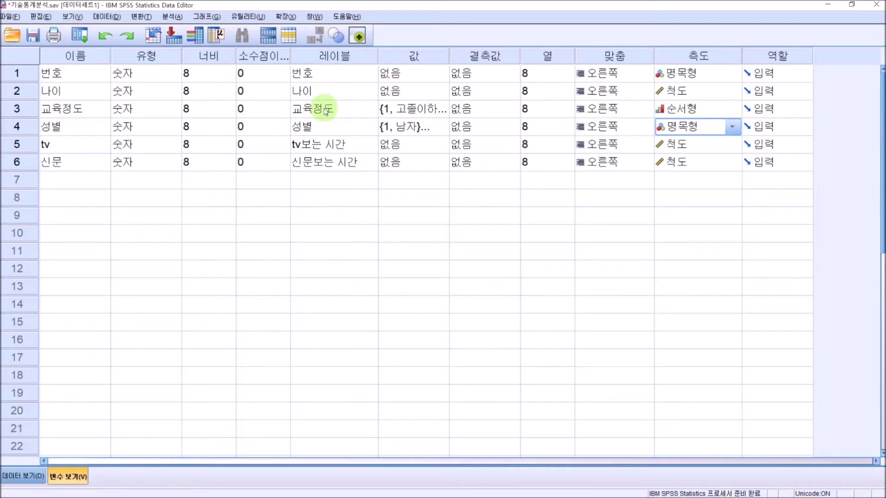
Step: Review the measurement level options of 교육정도, keeping 순서형, and then those of 나이 and 신문
click(88, 113)
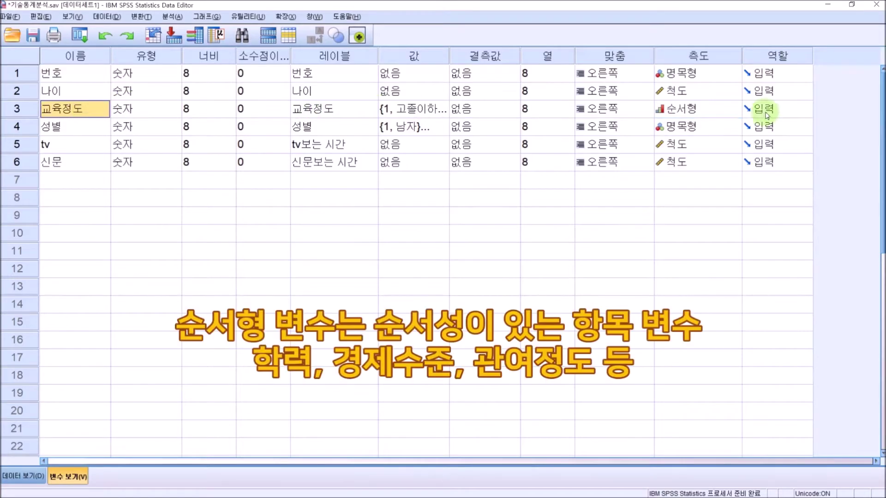
click(737, 111)
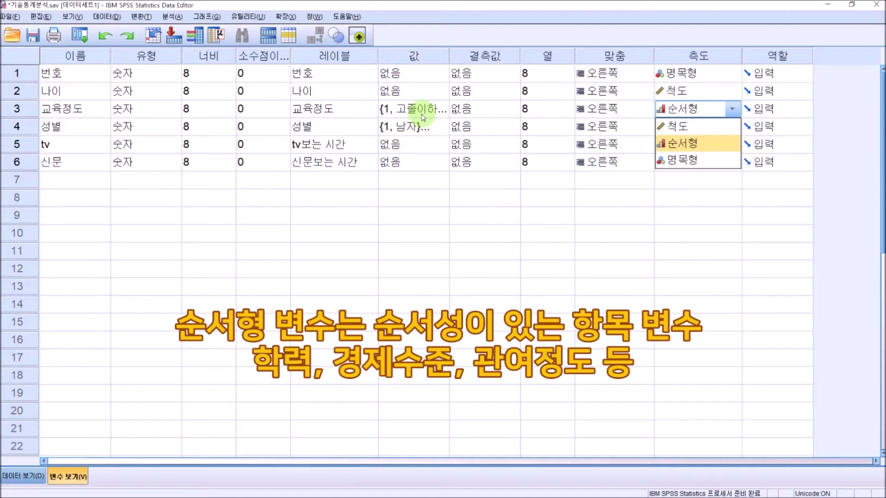
click(692, 145)
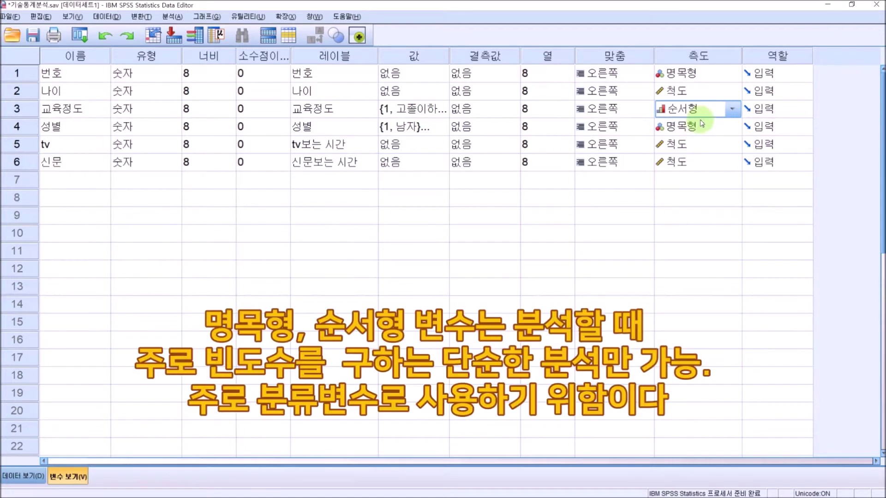
click(733, 109)
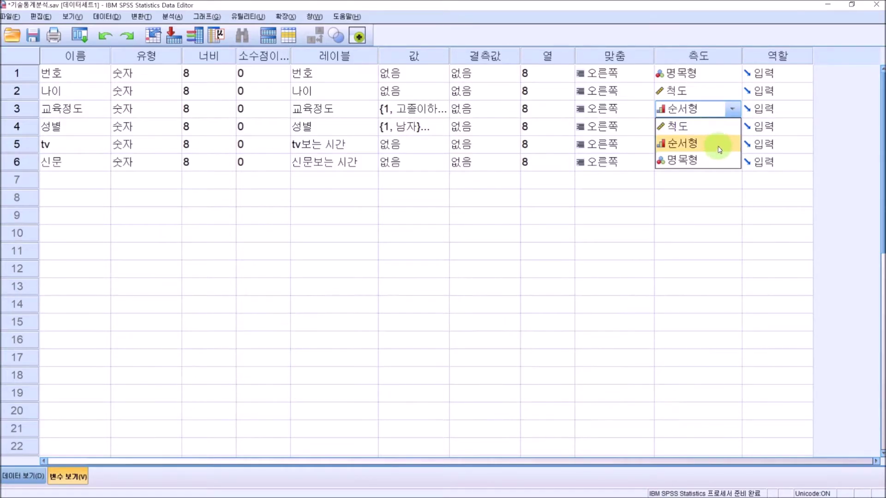
click(727, 181)
click(704, 144)
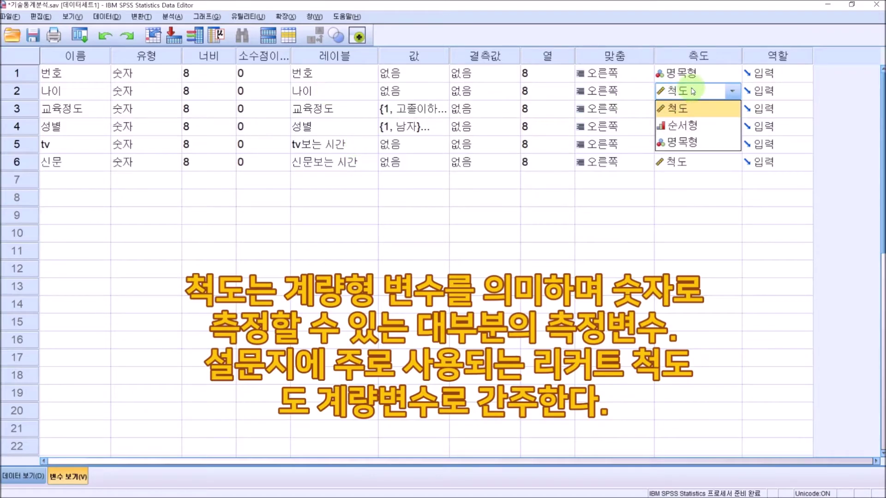
click(685, 167)
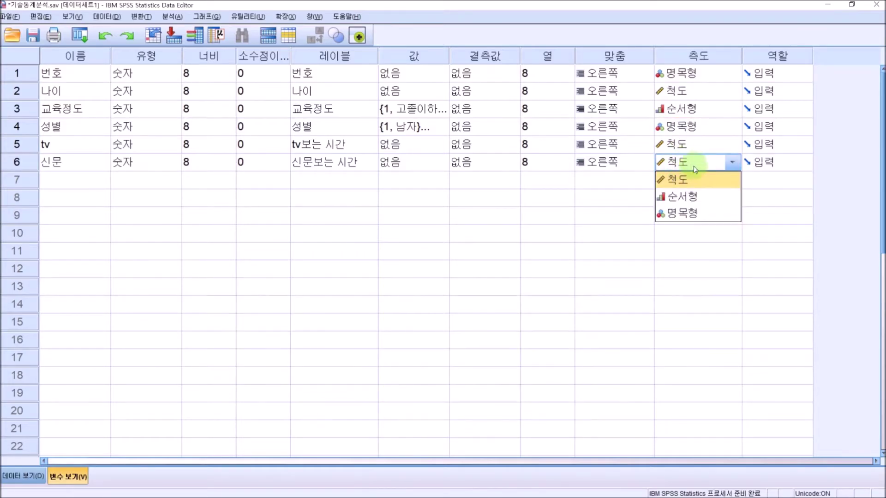
click(97, 73)
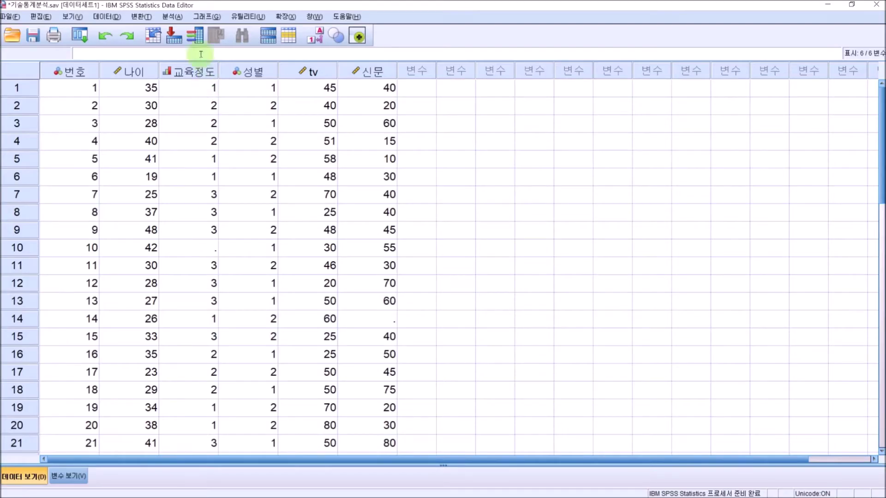
Step: Run a frequency analysis (빈도분석) on 성별 and 교육정도 with frequency tables displayed
click(174, 18)
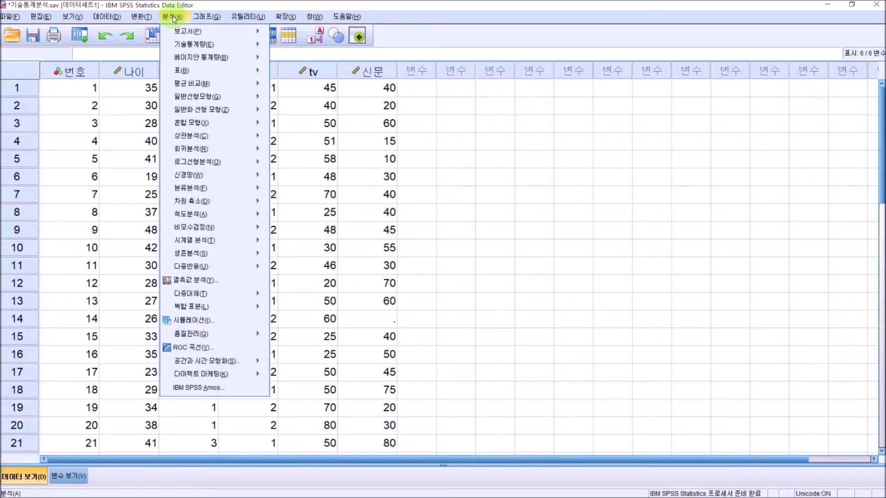
mouse_move(176, 46)
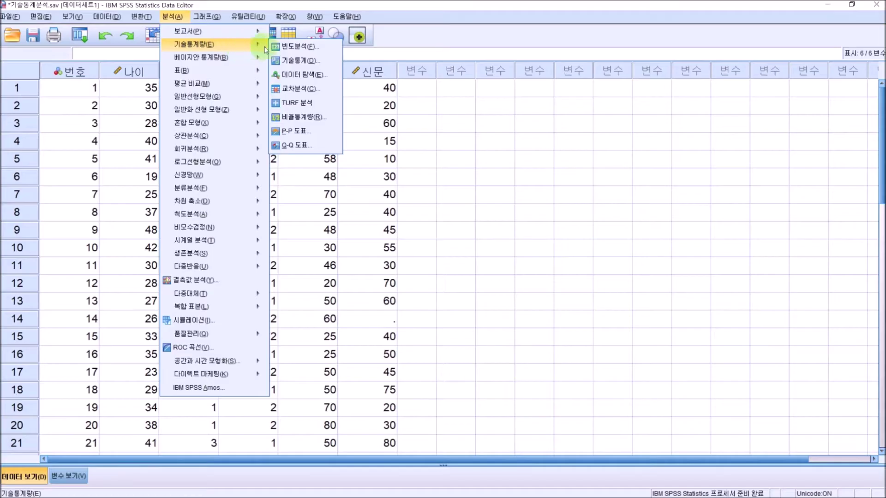
click(312, 46)
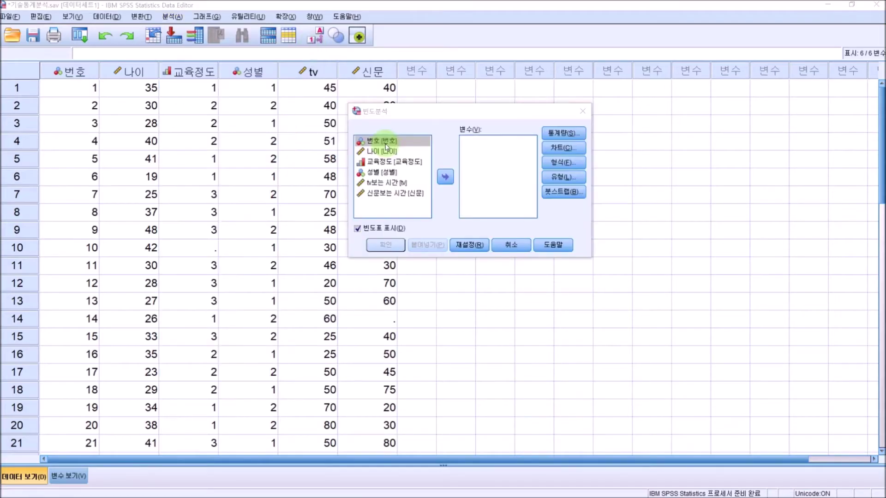
click(378, 172)
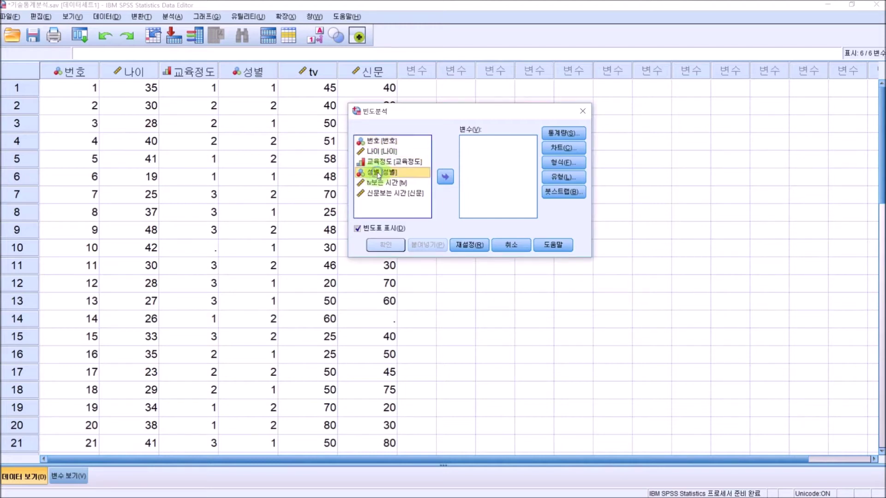
click(445, 176)
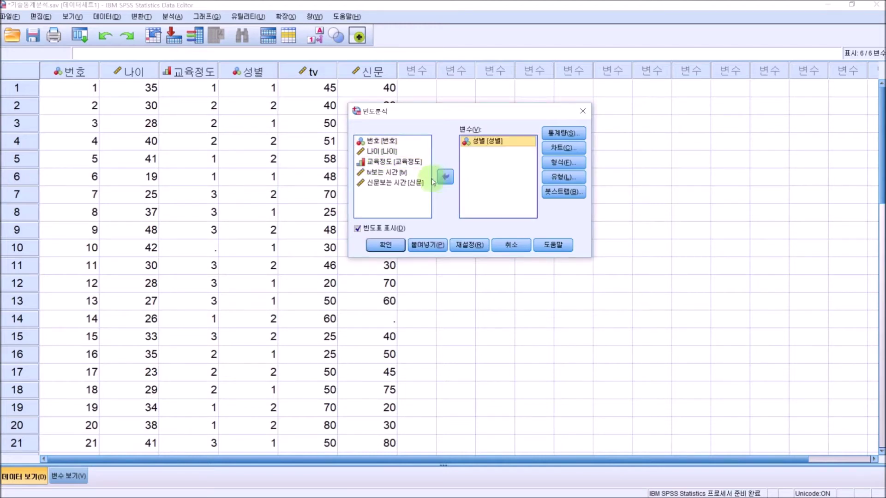
click(387, 161)
click(445, 177)
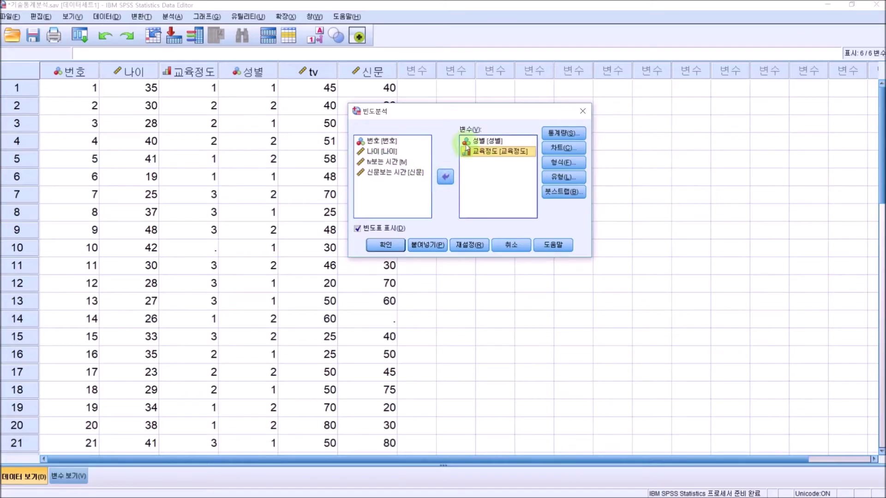
click(395, 247)
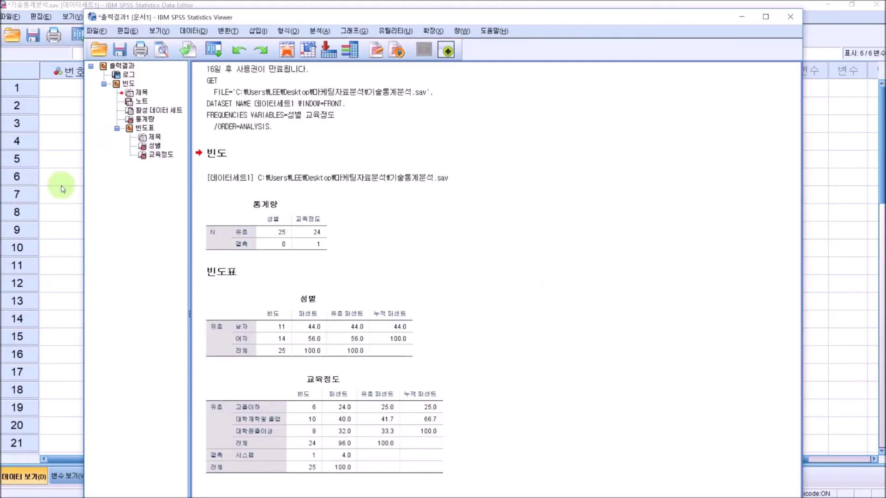
Step: Cancel closing the output viewer and minimize it instead to return to the data
click(64, 178)
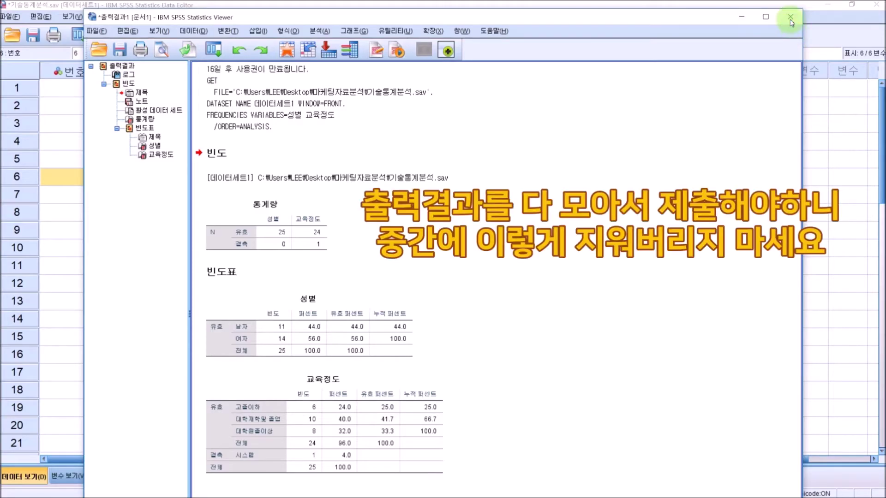
click(790, 18)
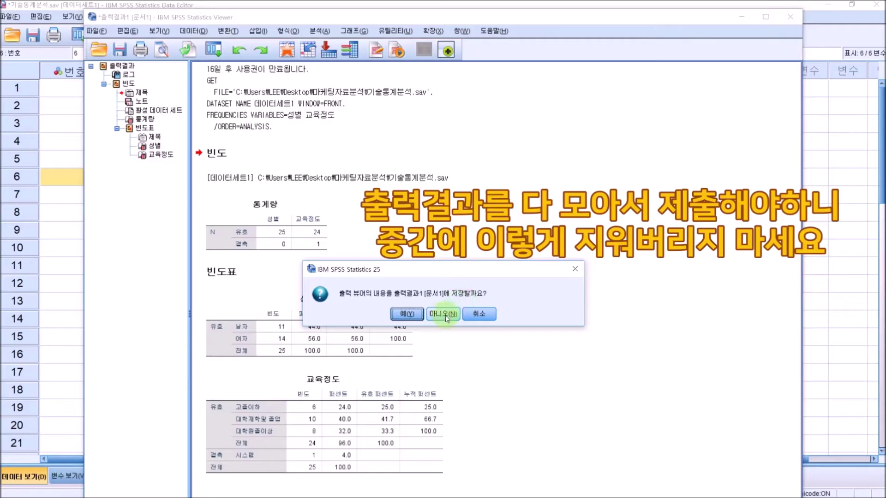
click(479, 315)
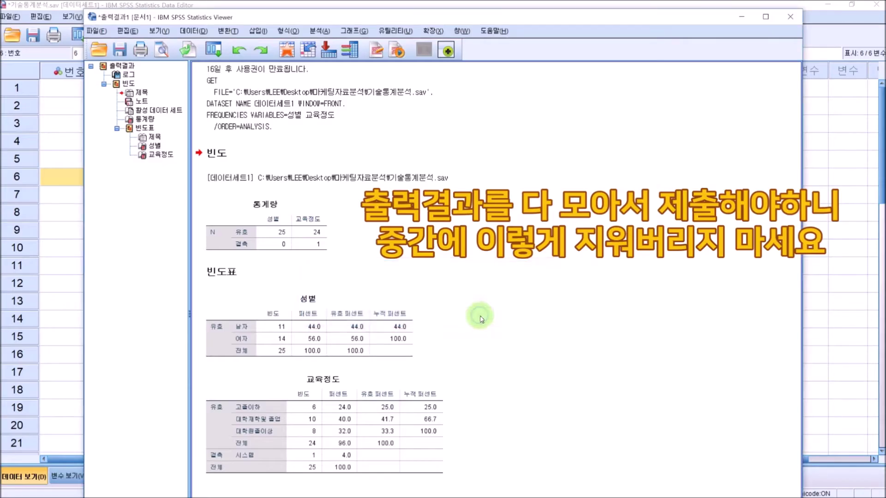
click(740, 18)
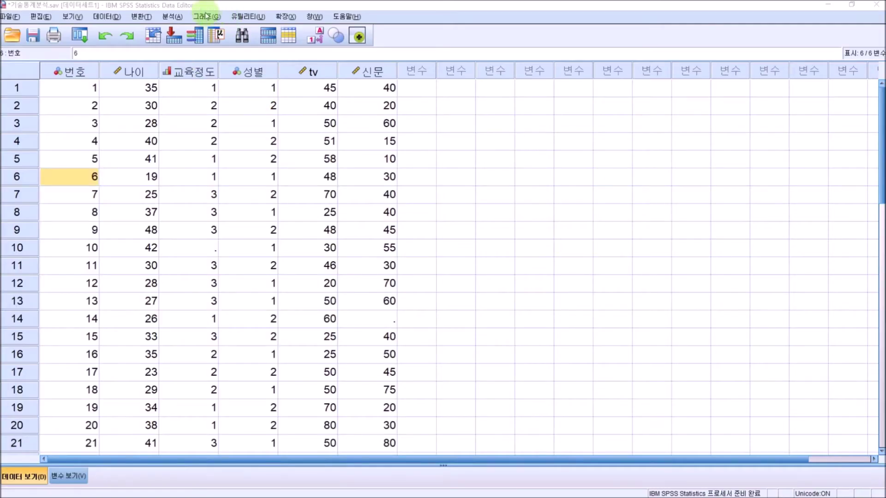
Step: Rerun the frequency analysis of 성별 and 교육정도 with pie charts (원형 차트) and review the charts in the output
click(173, 18)
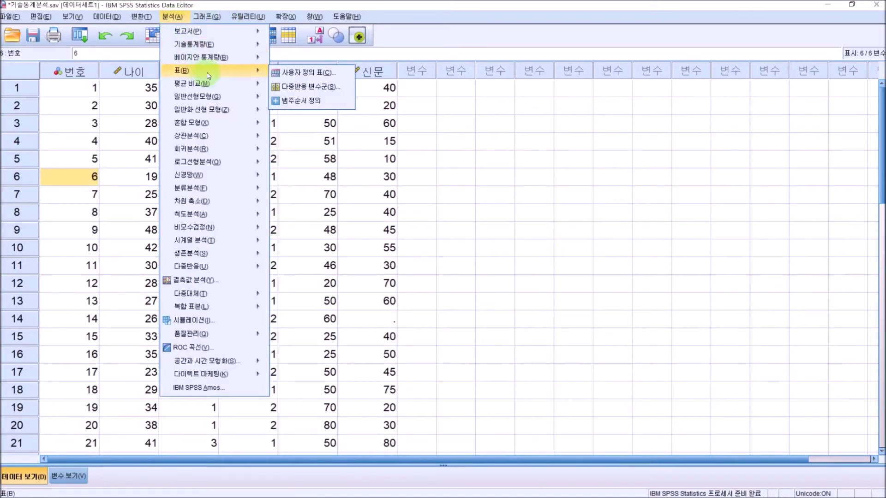
mouse_move(240, 44)
click(287, 48)
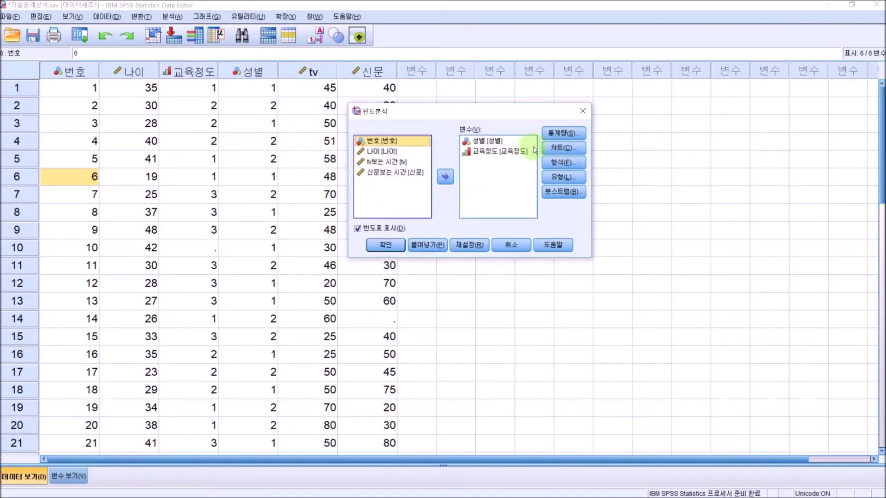
click(562, 147)
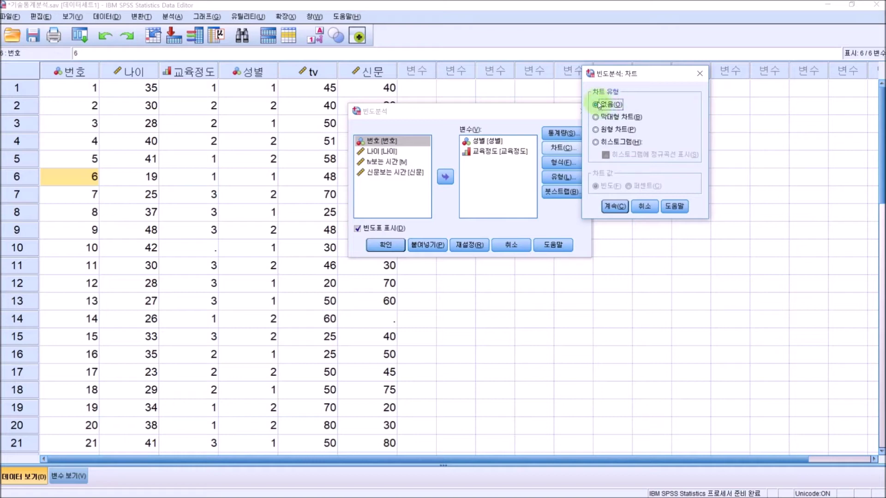
click(596, 130)
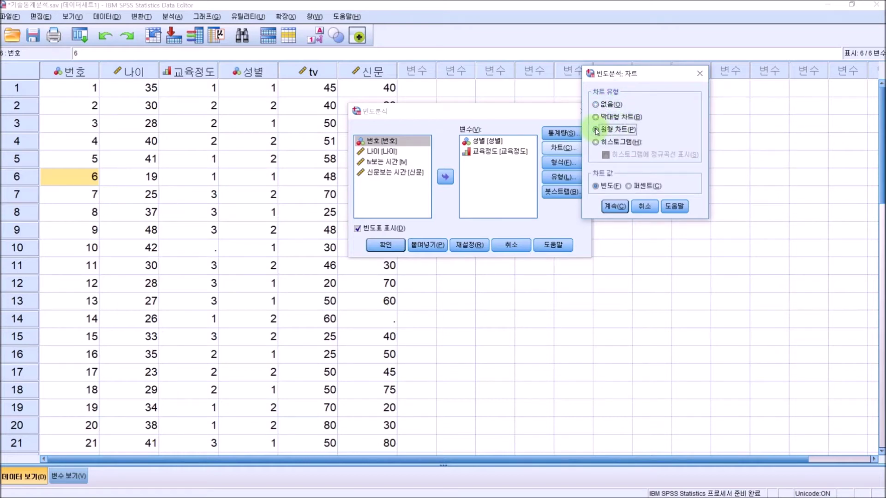
click(615, 207)
click(385, 245)
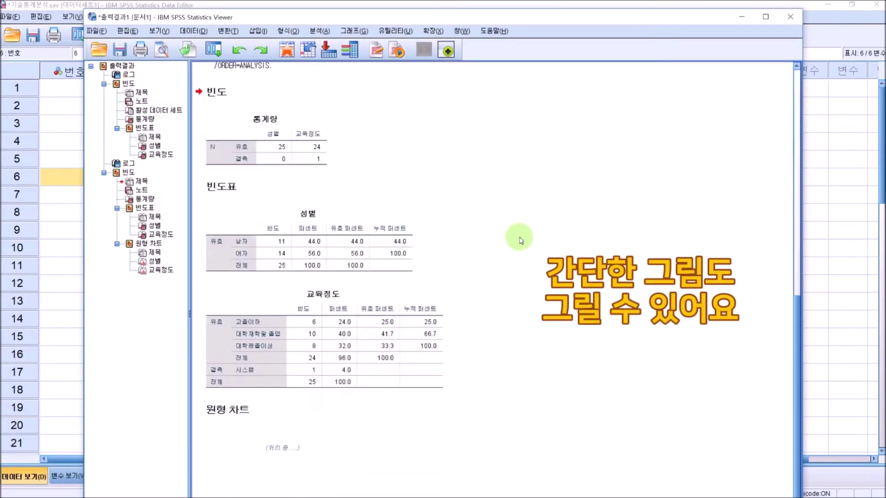
scroll(521, 243, down, 8)
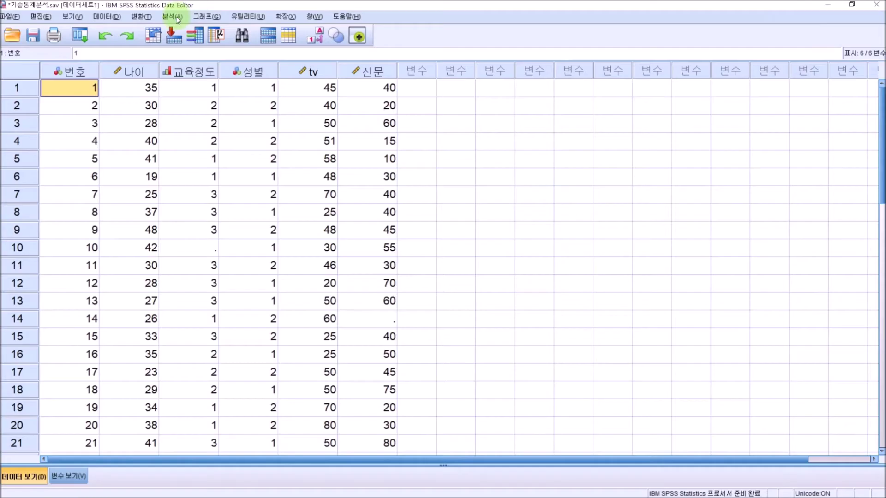
Step: Run descriptive statistics (기술통계) on 나이, tv보는 시간 and 신문보는 시간
click(178, 19)
mouse_move(199, 45)
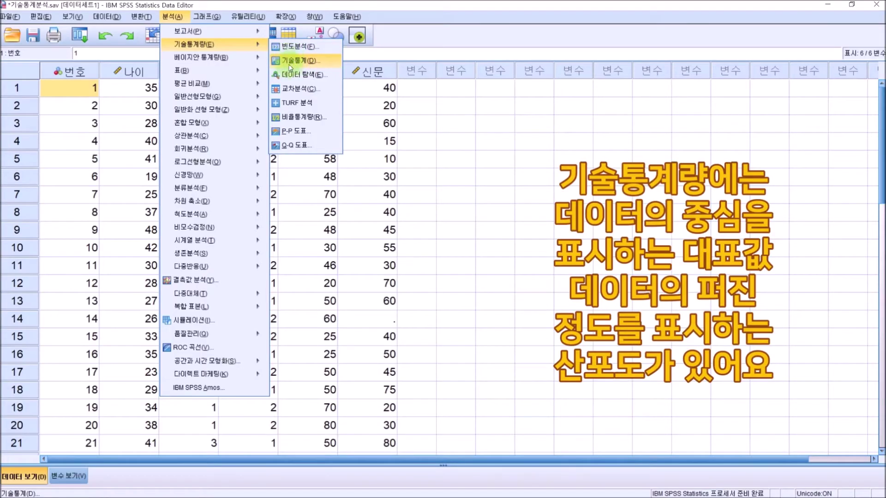
click(322, 64)
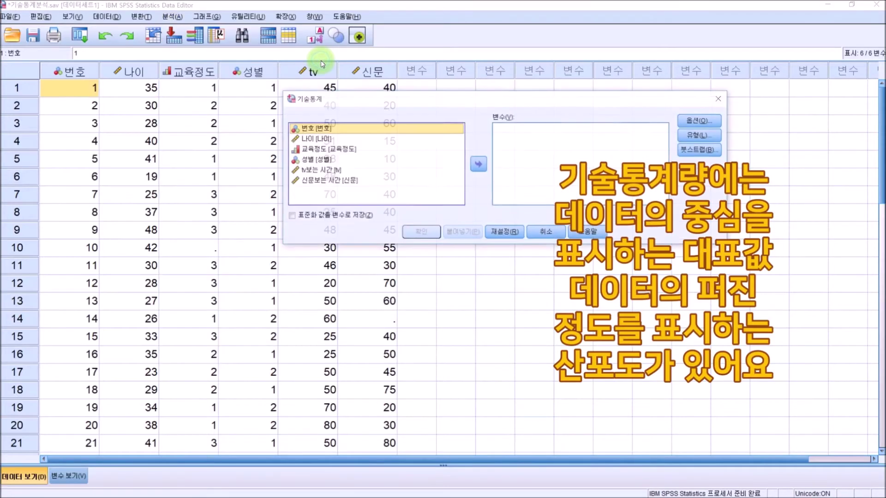
click(319, 140)
click(479, 164)
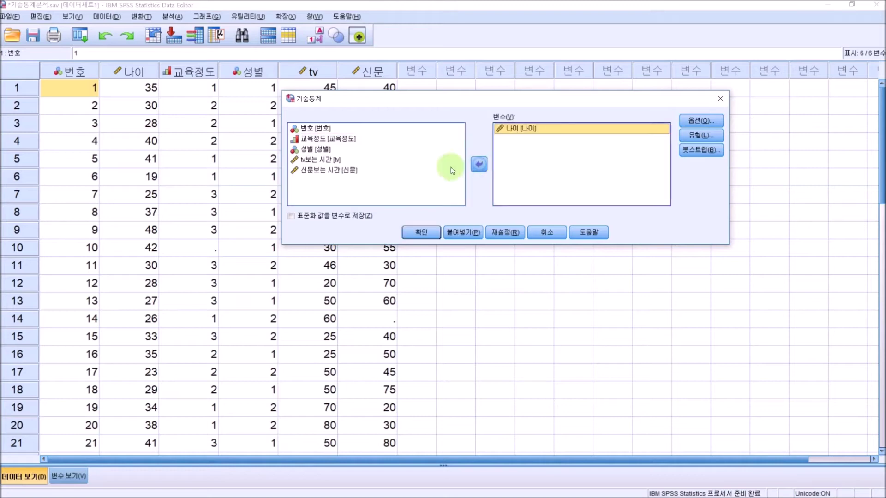
click(322, 162)
click(478, 165)
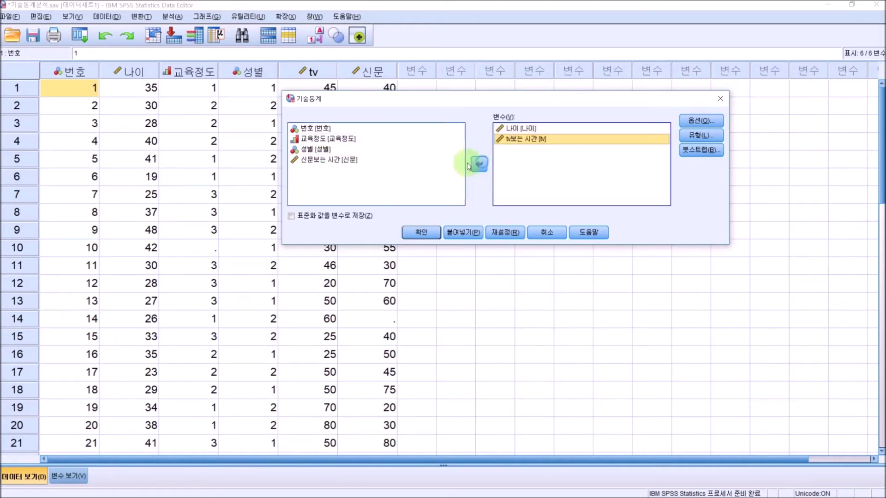
click(333, 161)
click(479, 164)
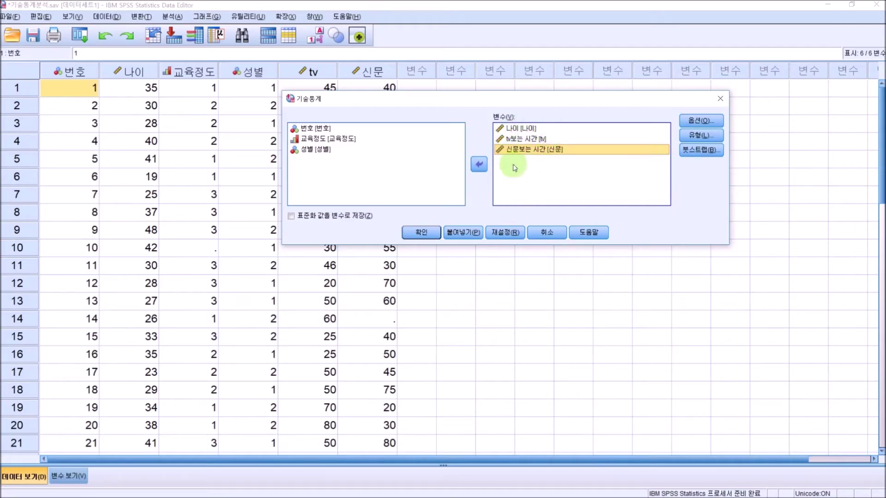
click(427, 234)
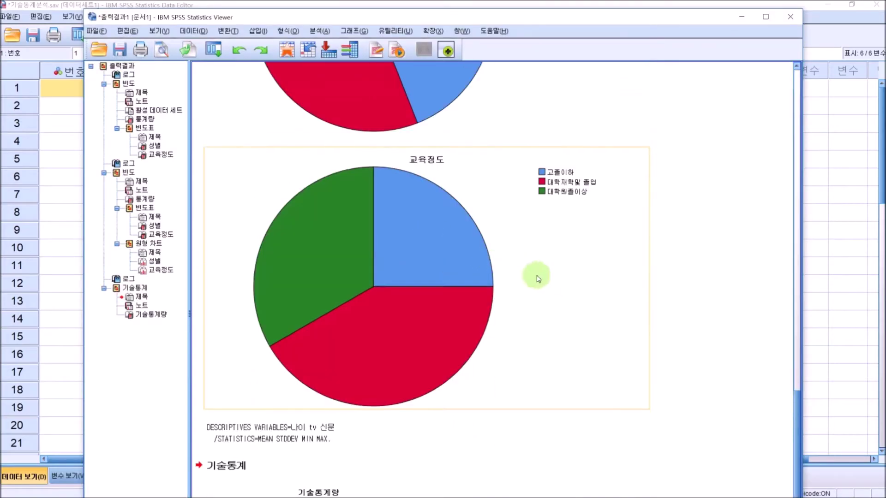
Step: Examine the descriptive statistics table (기술통계량) at the end of the output
scroll(690, 278, down, 1)
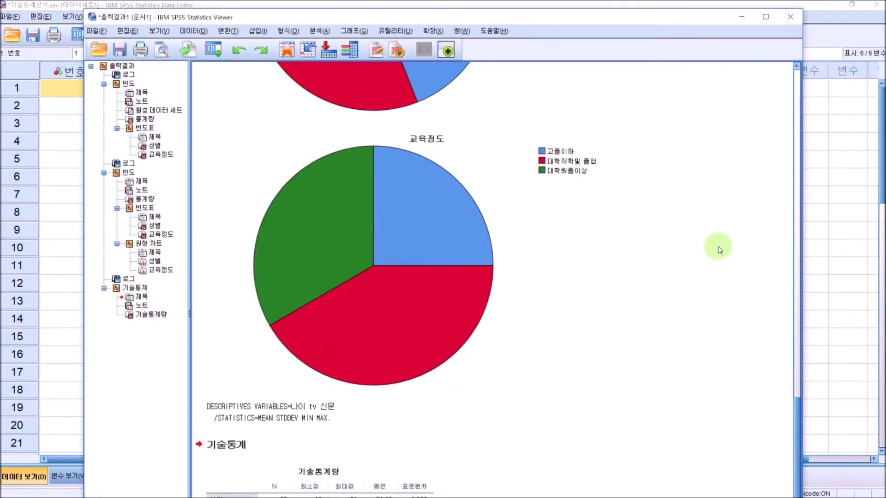
scroll(692, 258, down, 5)
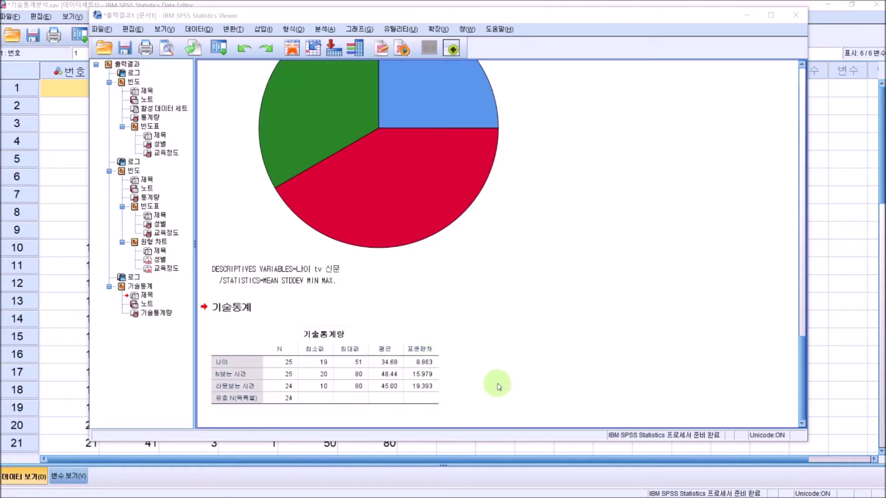
click(404, 343)
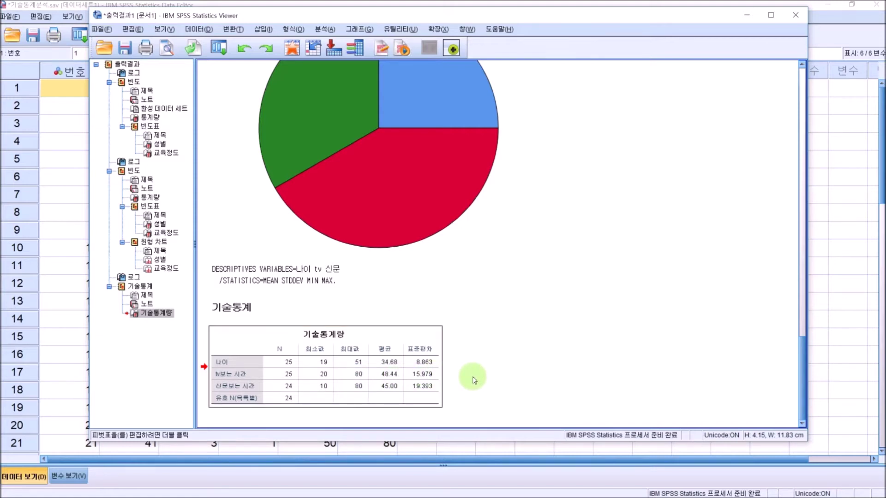
Step: Run data exploration (데이터 탐색) with tv보는 시간 and 신문보는 시간 as dependent variables and 성별 as the factor
click(216, 4)
click(179, 19)
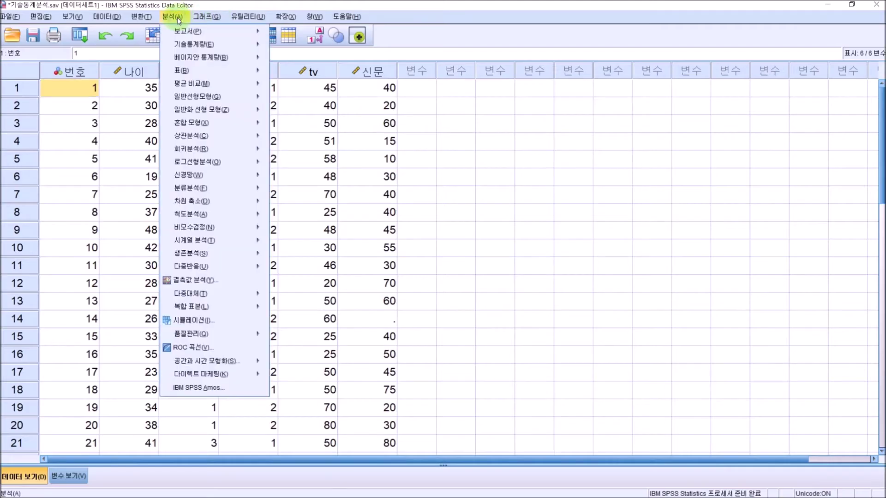
mouse_move(206, 45)
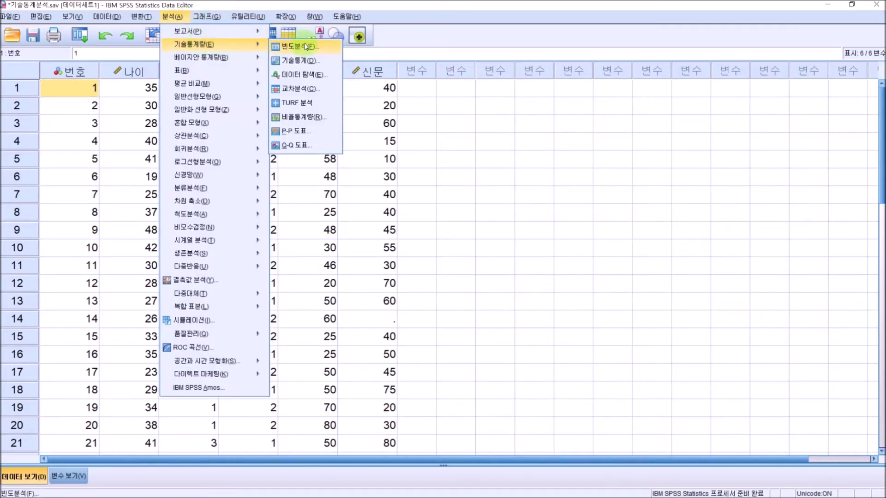
click(301, 75)
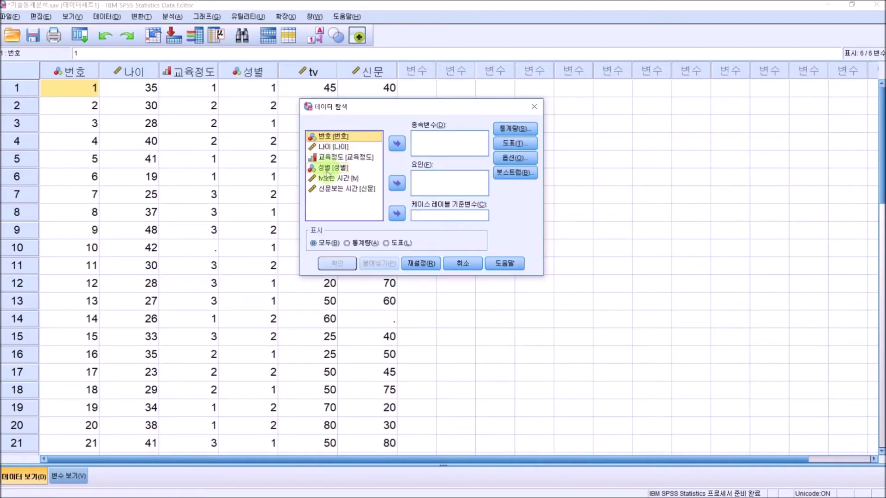
click(330, 180)
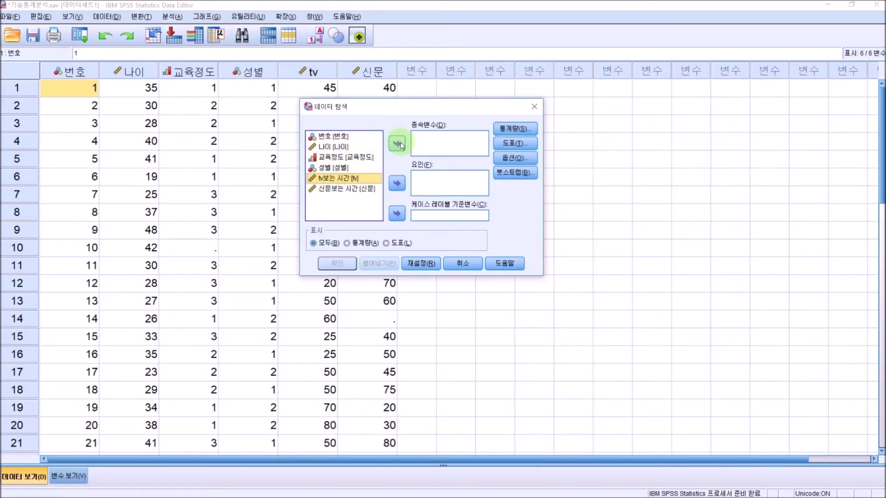
click(397, 143)
click(338, 179)
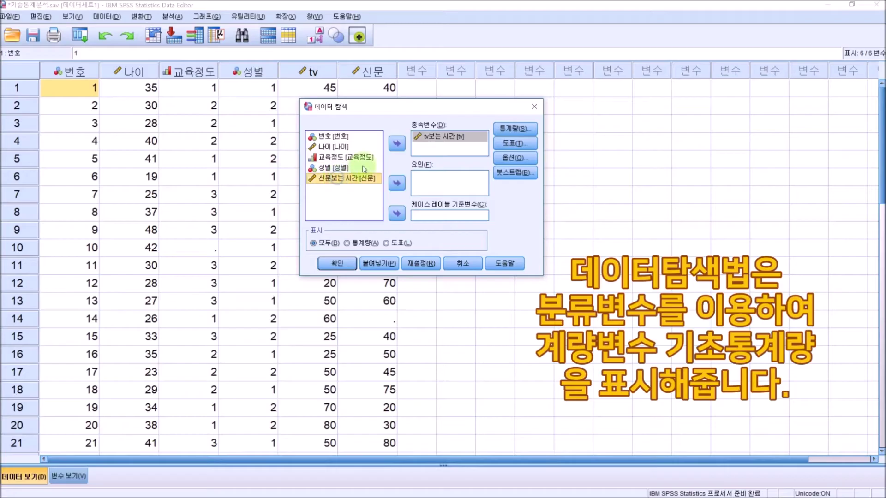
click(397, 144)
click(333, 169)
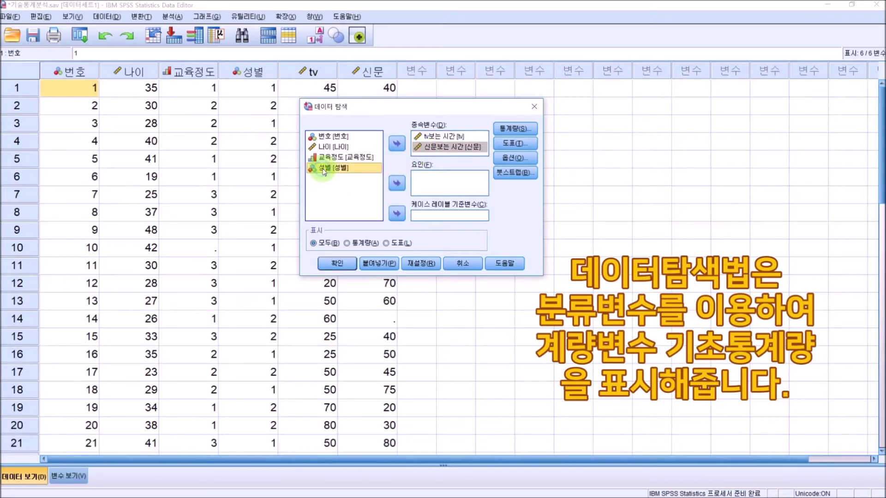
click(401, 184)
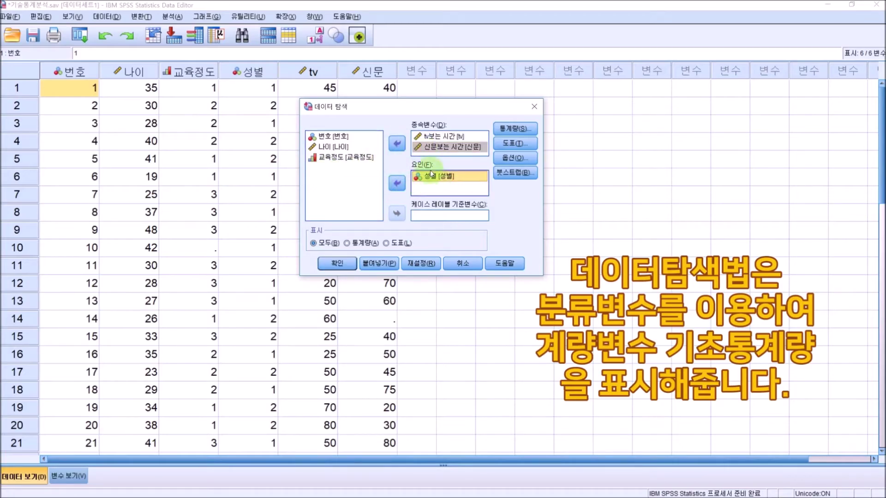
click(337, 264)
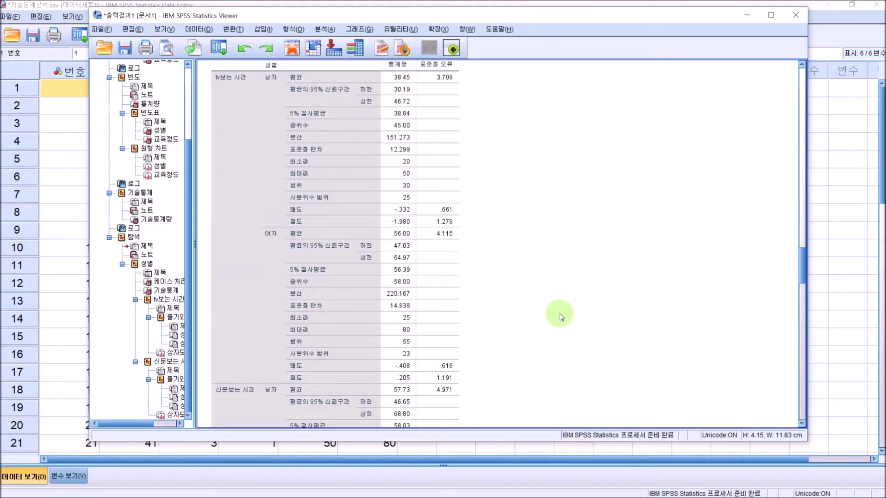
Step: Examine the exploration output's 기술통계 table, comparing tv보는 시간 and 신문보는 시간 statistics for each 성별 group
click(403, 243)
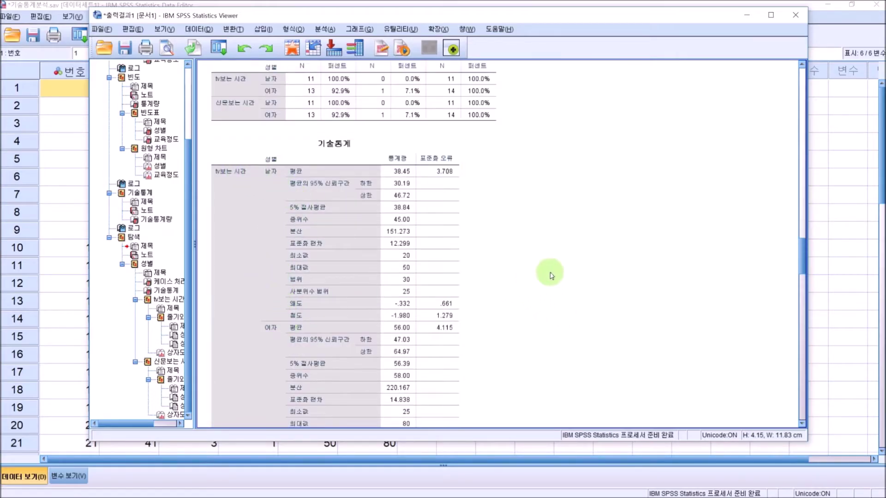
scroll(548, 272, down, 1)
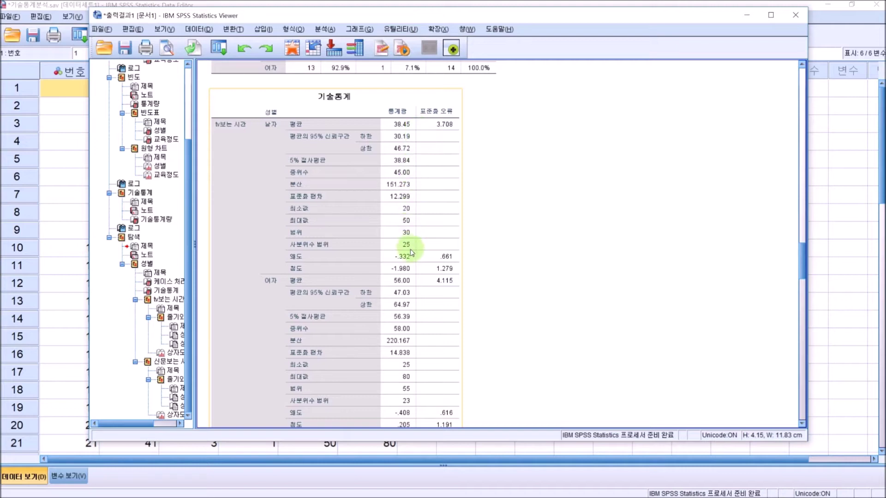
scroll(532, 261, down, 3)
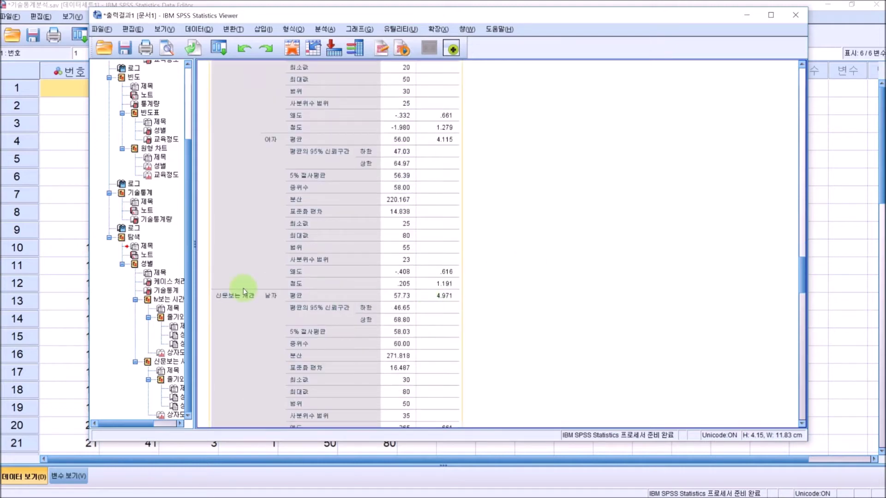
scroll(243, 299, down, 2)
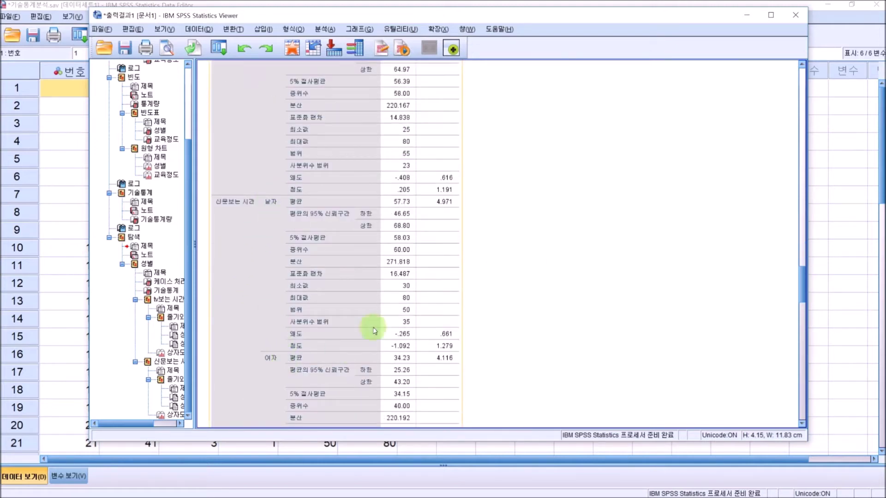
scroll(411, 210, down, 1)
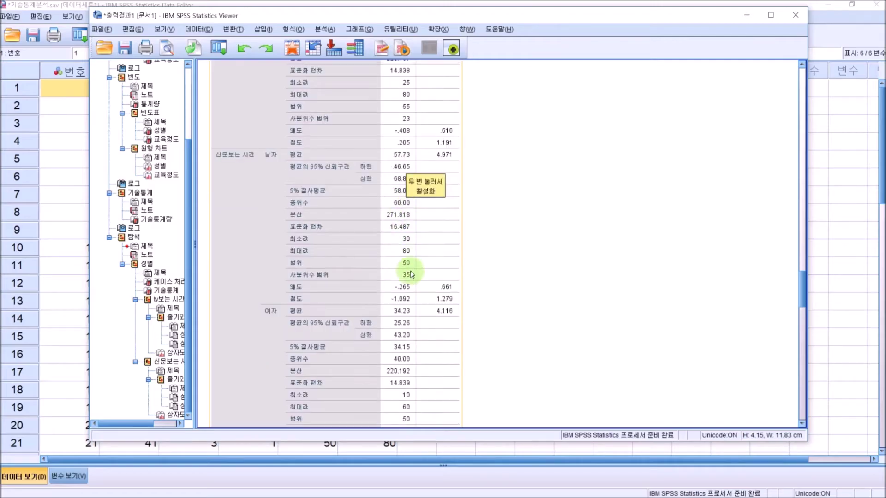
scroll(416, 342, up, 6)
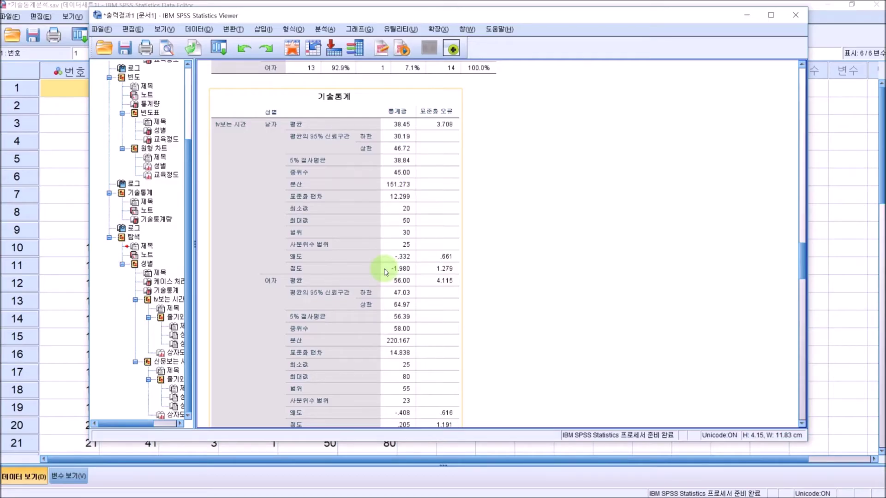
scroll(386, 272, down, 5)
scroll(385, 272, down, 2)
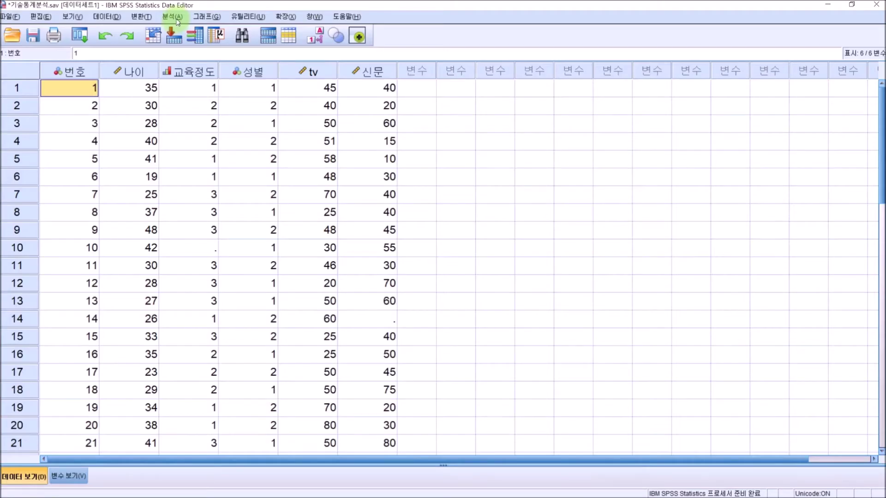
Step: Create a custom table (사용자 정의 표) from the data with 성별 in the columns and the mean of 나이 in the rows
click(172, 17)
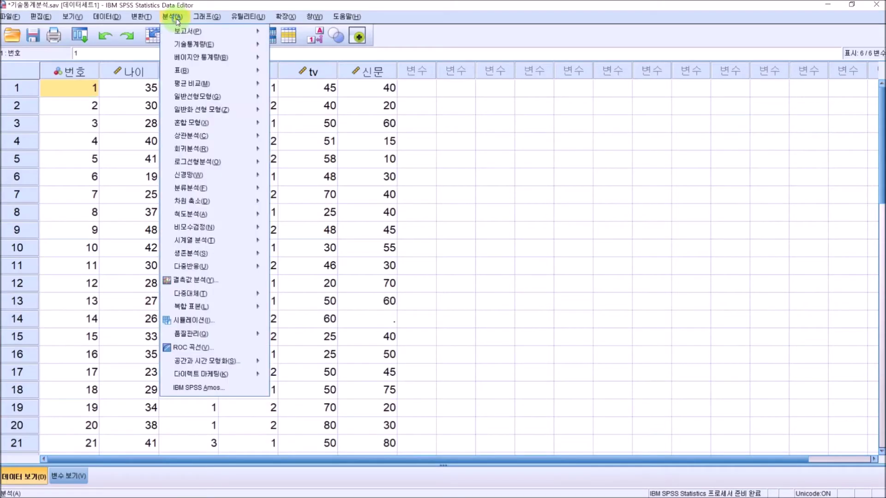
mouse_move(178, 43)
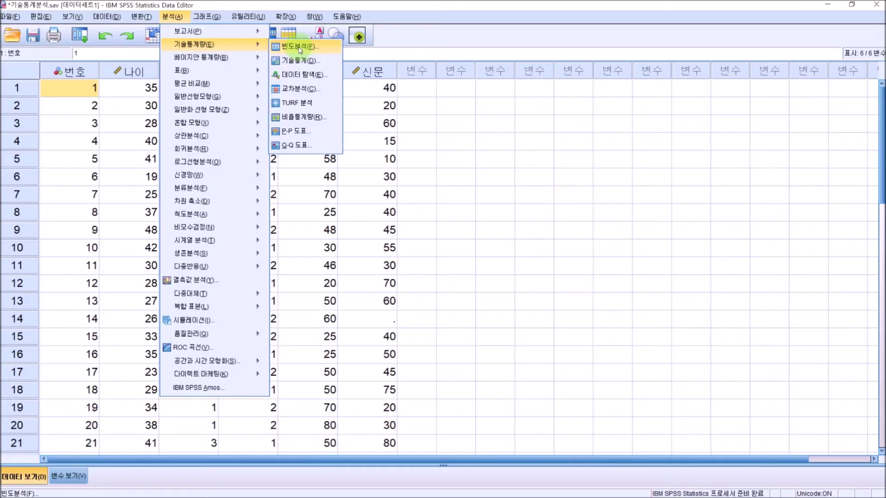
mouse_move(210, 72)
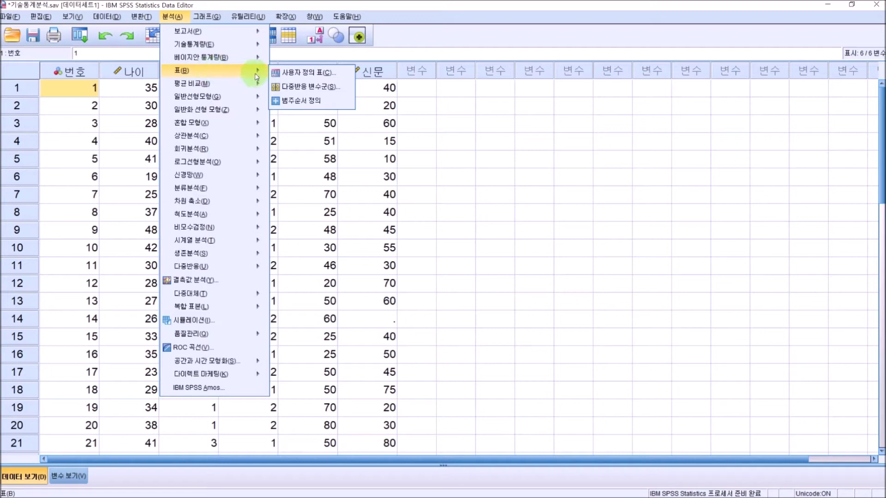
click(305, 73)
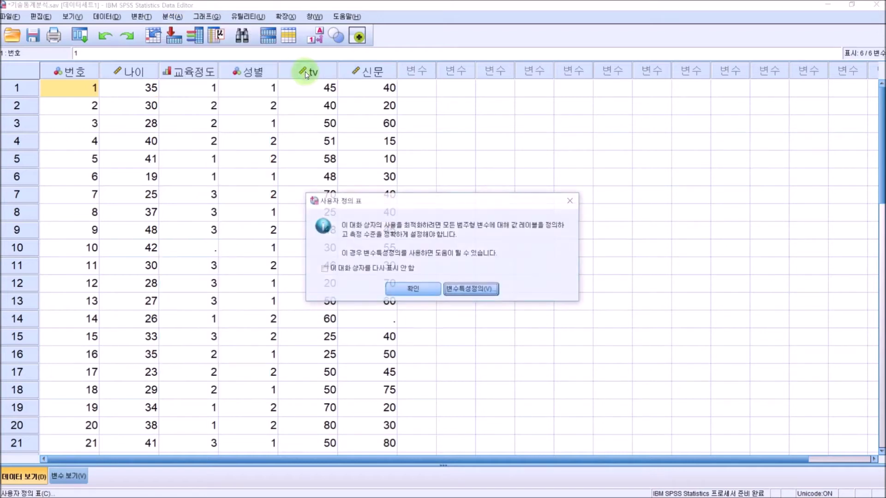
click(415, 291)
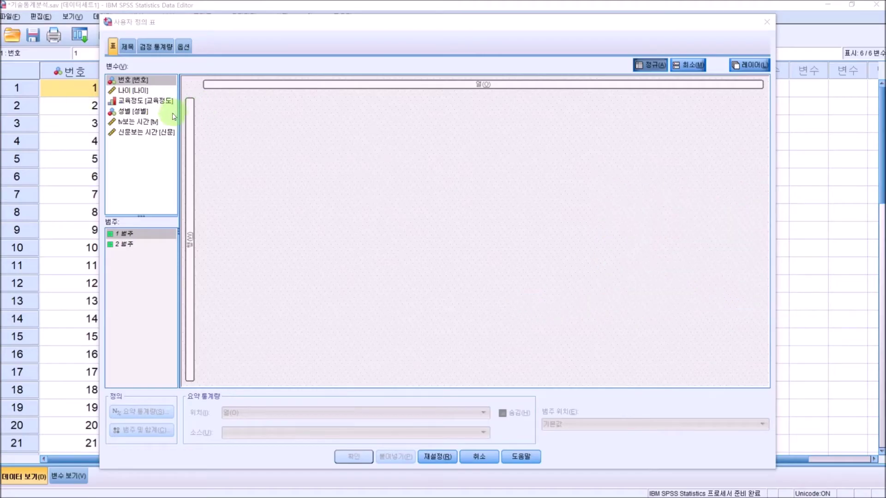
drag(122, 115, 310, 88)
drag(133, 90, 191, 127)
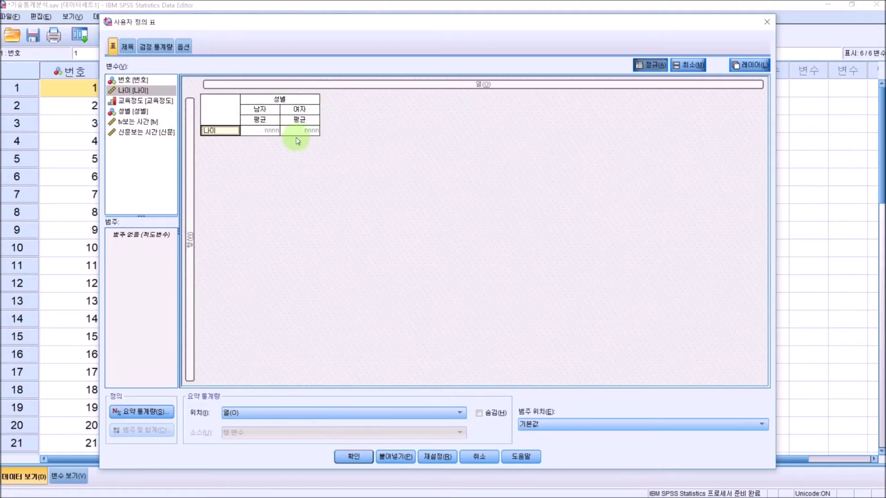
click(361, 456)
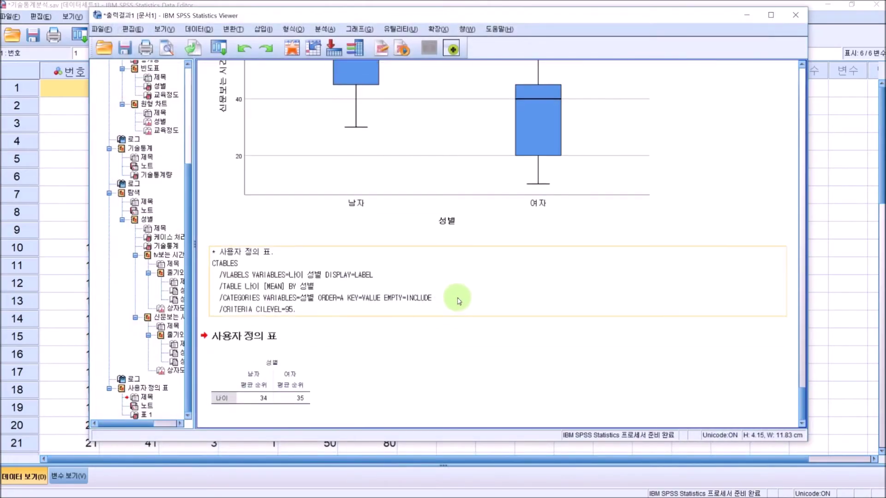
click(249, 380)
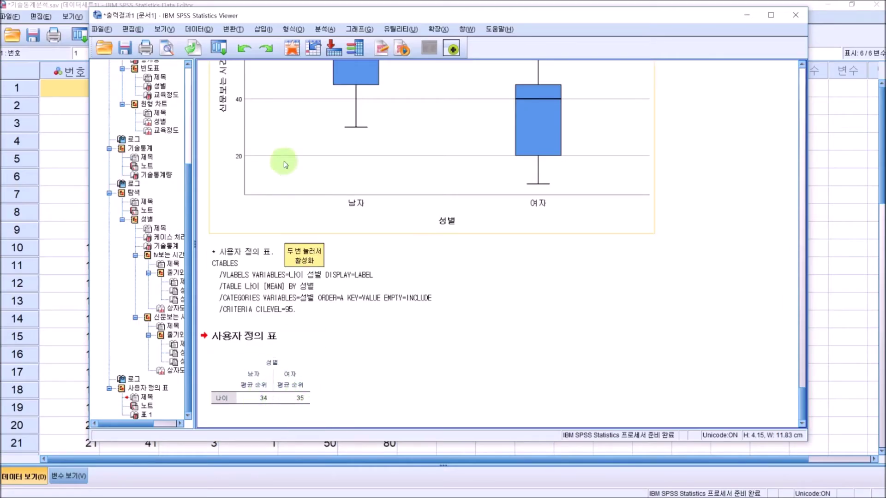
Step: Reopen the custom table definition and set the display format of 나이's mean summary statistic to nnnn
click(324, 29)
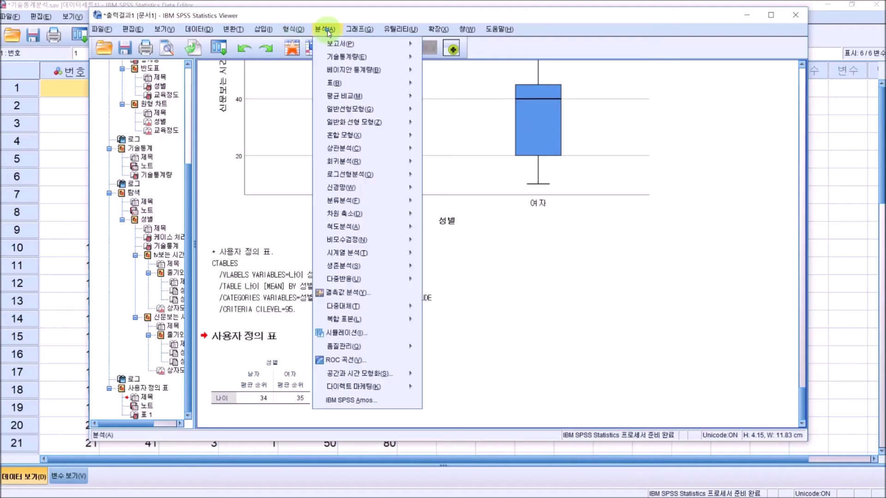
mouse_move(361, 85)
click(461, 85)
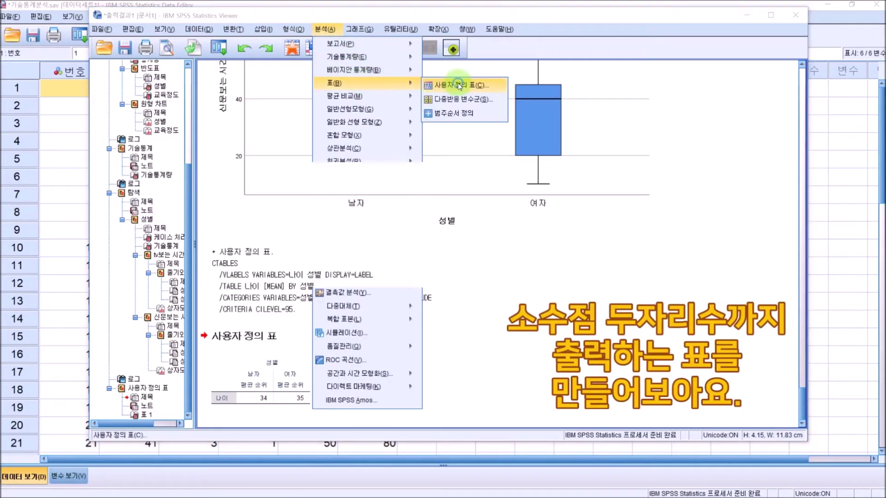
click(436, 261)
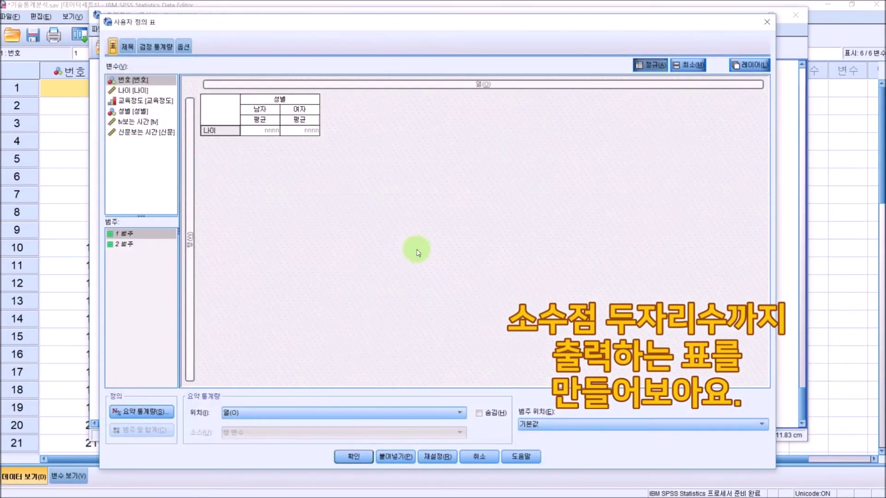
click(229, 131)
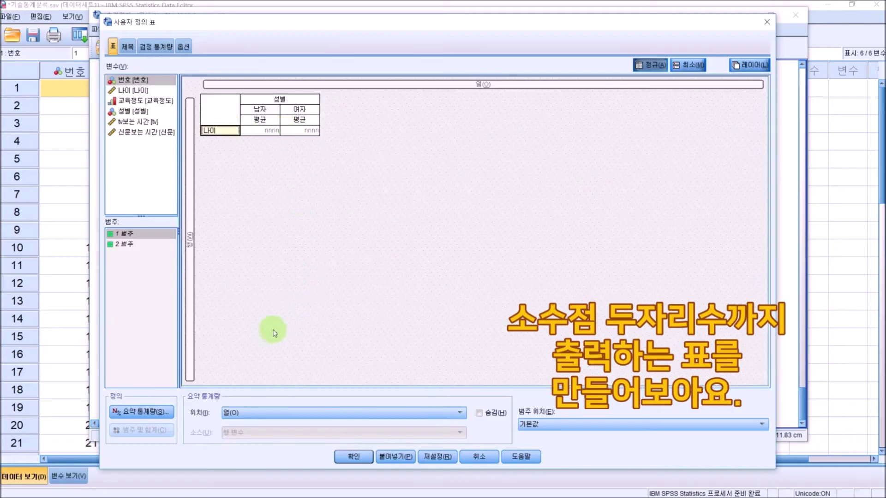
click(142, 412)
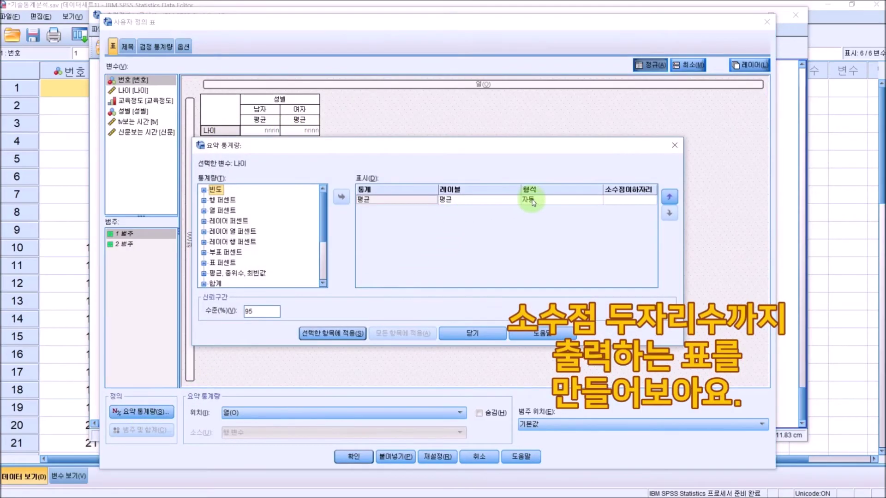
click(599, 200)
drag(599, 230, 598, 212)
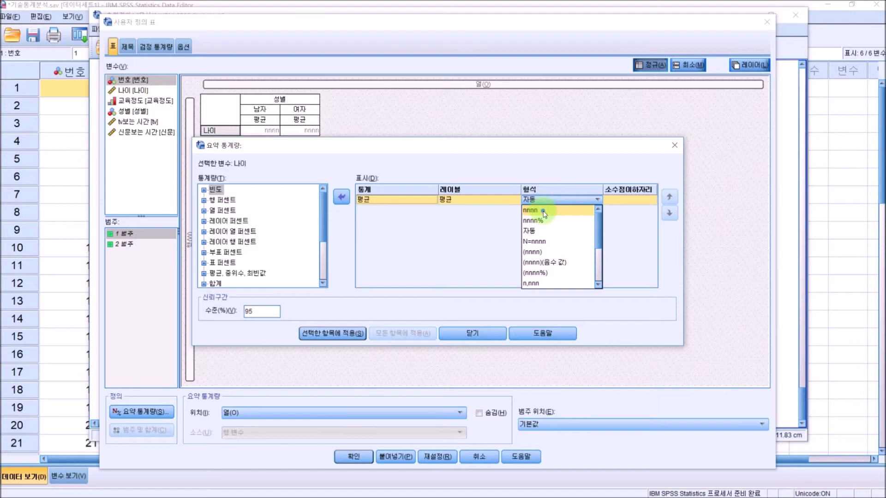
click(542, 211)
Step: Set the mean of 나이 to two decimal places, apply it to the selection, and generate the custom table again
click(655, 200)
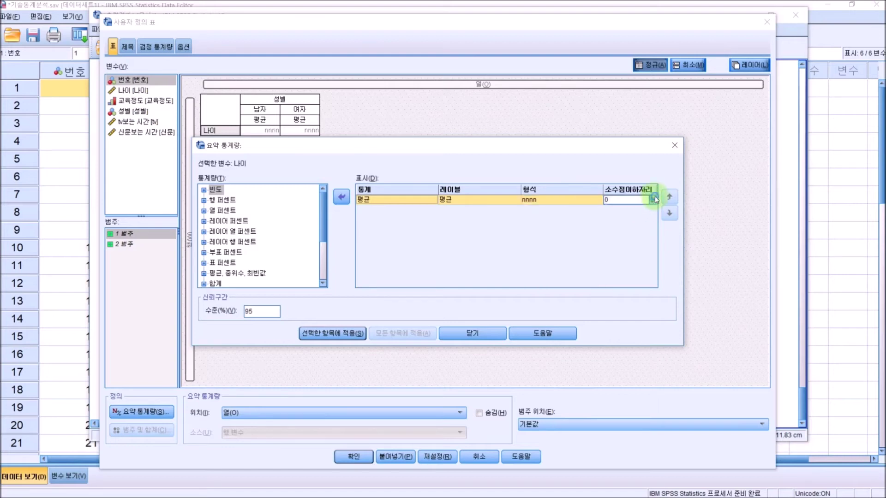
click(653, 198)
click(334, 332)
click(470, 334)
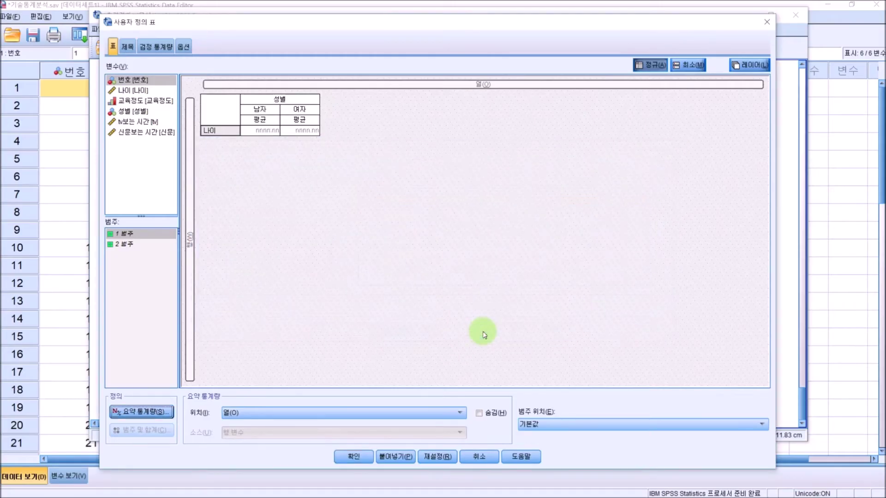
click(353, 457)
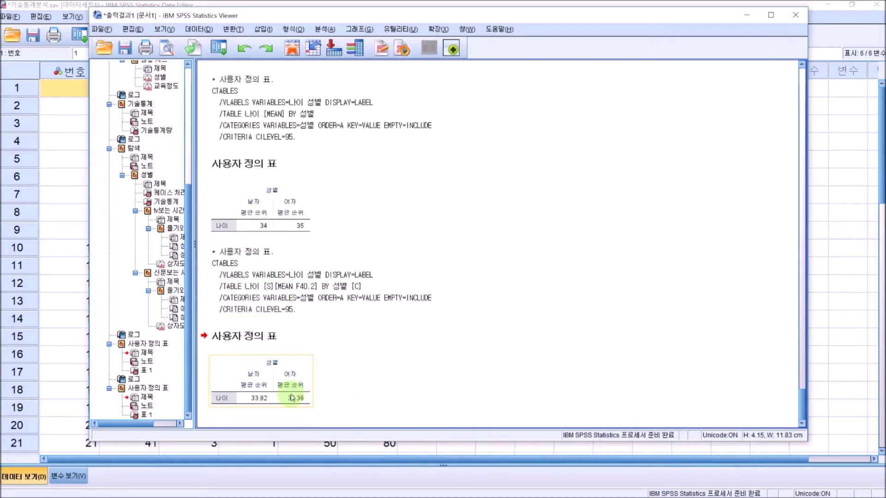
click(264, 401)
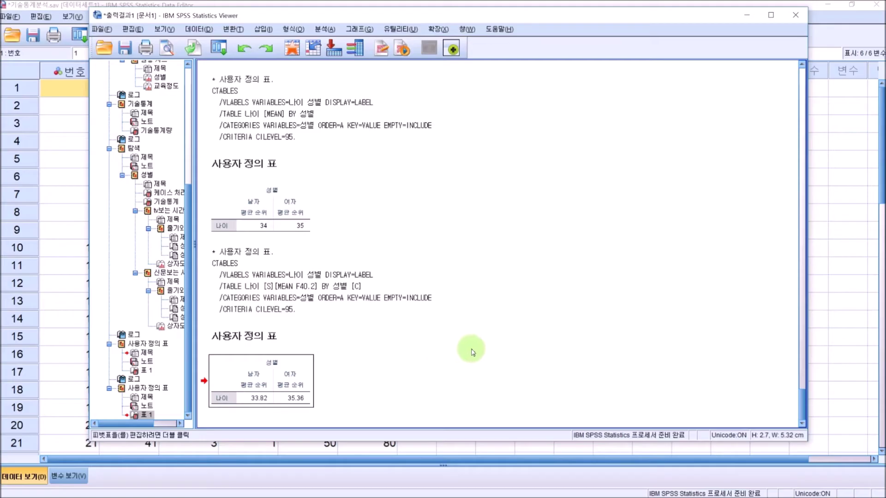
Step: Reopen the custom table (사용자 정의 표) definition and remove 나이 and 성별 from the table layout
click(67, 158)
click(173, 17)
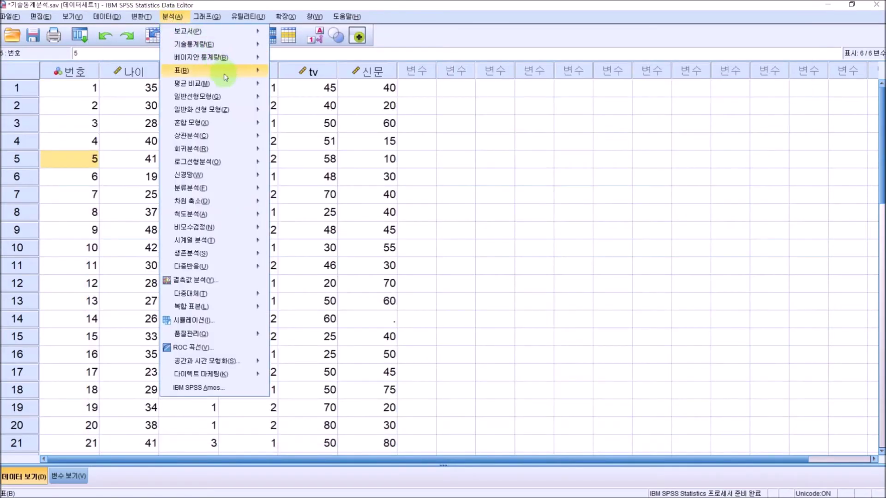
mouse_move(225, 74)
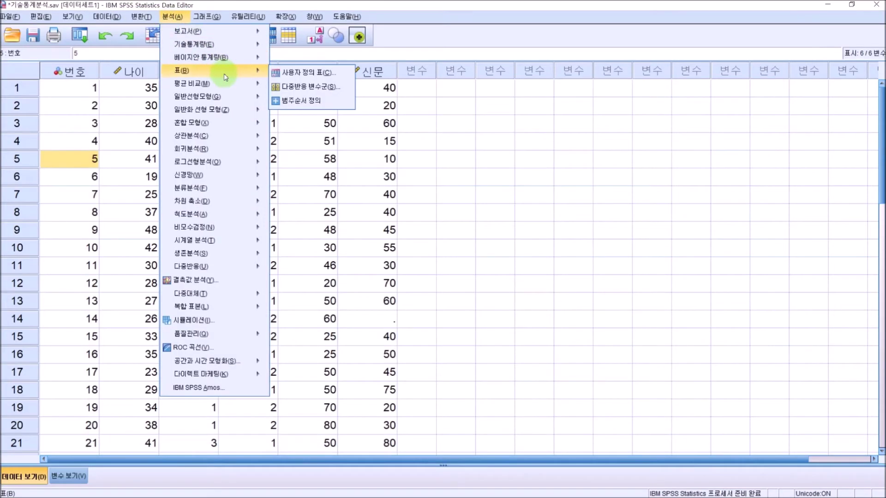
click(304, 71)
click(411, 293)
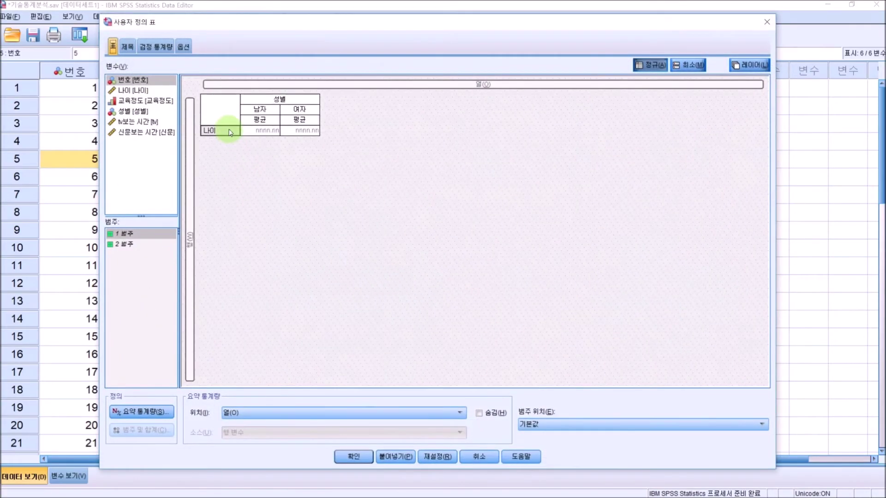
drag(230, 133, 127, 113)
click(460, 99)
drag(461, 99, 137, 110)
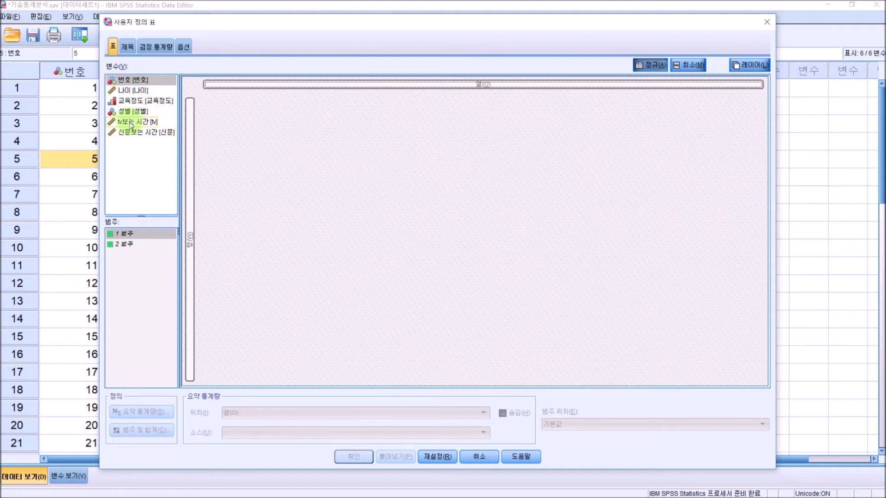
Step: Place 성별 in the table's columns and stack tv보는 시간 and 신문보는 시간 in the rows
drag(133, 112, 292, 85)
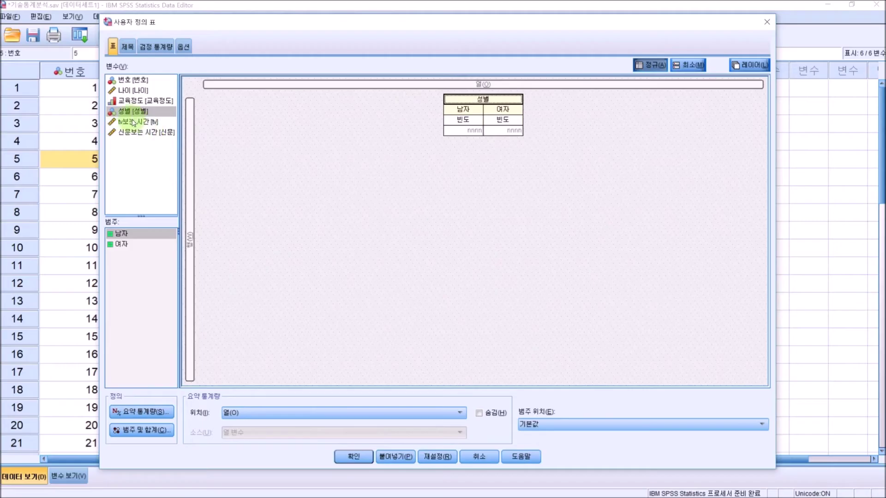
drag(133, 122, 190, 154)
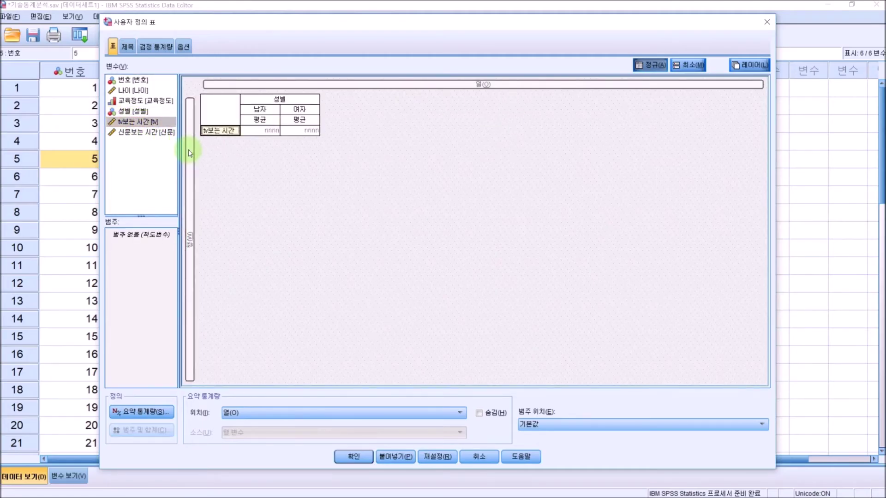
drag(129, 135, 223, 141)
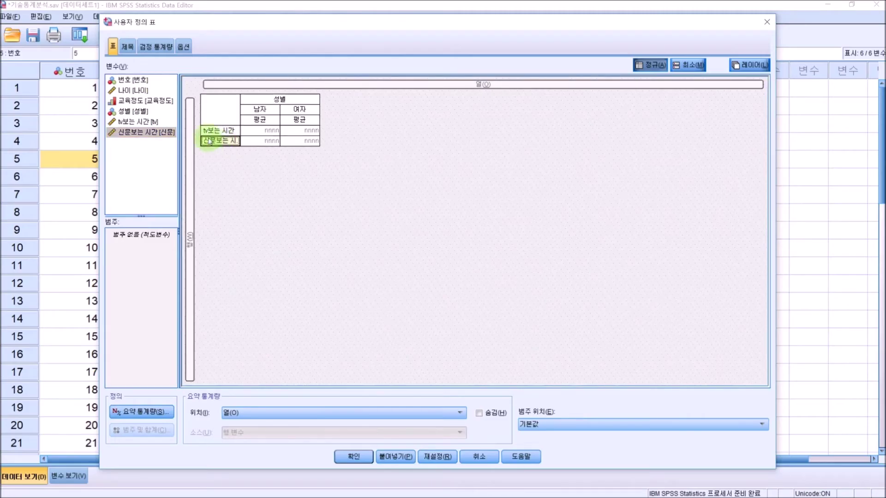
Step: Set the mean summary statistic's format to nnnn with two decimal places and apply it to all row variables
click(141, 411)
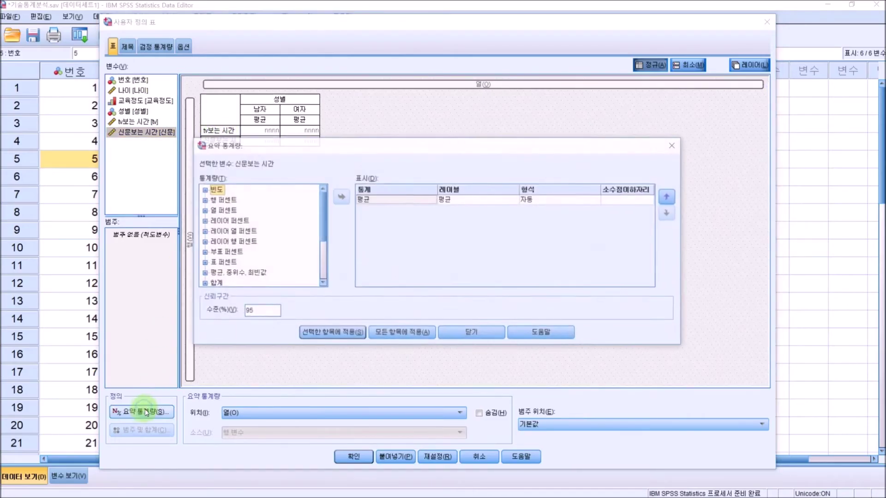
click(598, 199)
drag(599, 221, 599, 208)
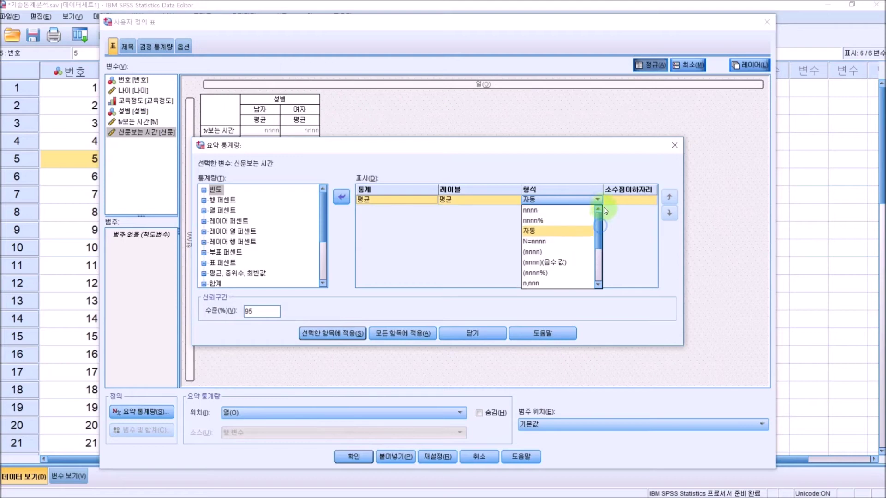
click(567, 211)
click(653, 200)
click(406, 333)
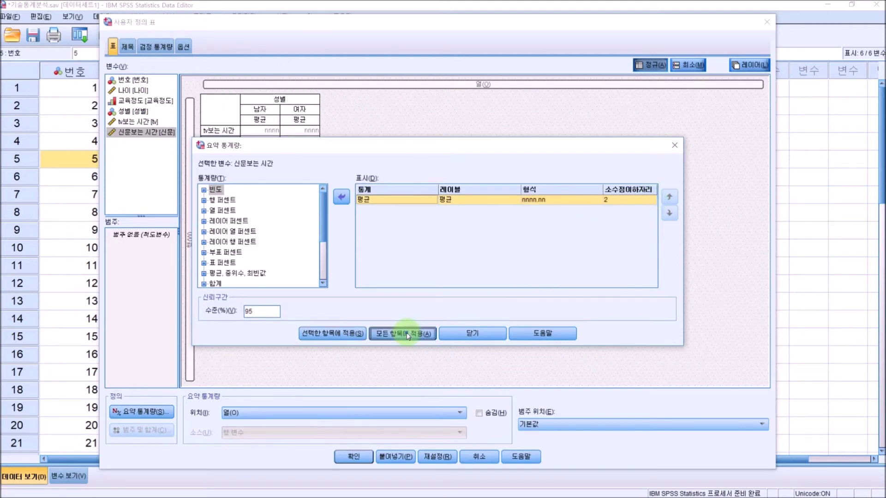
click(474, 336)
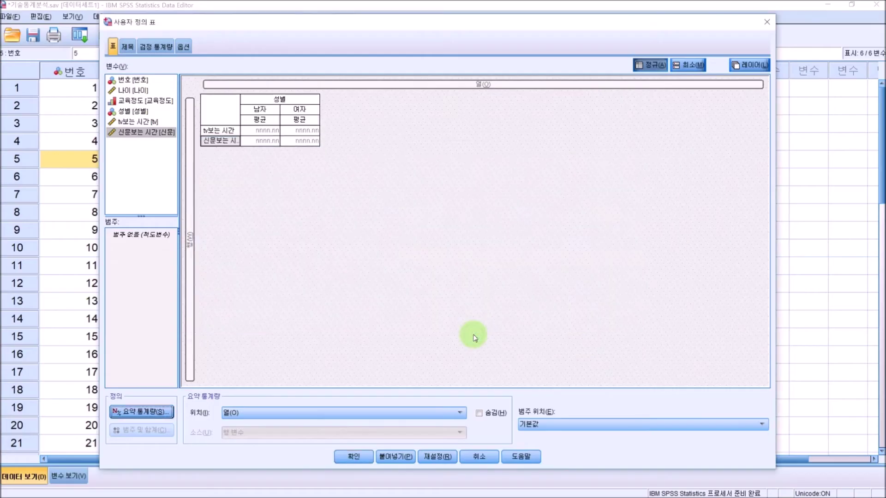
Step: Generate the custom table of mean tv보는 시간 and 신문보는 시간 by 성별 and select it in the output
click(353, 456)
click(336, 374)
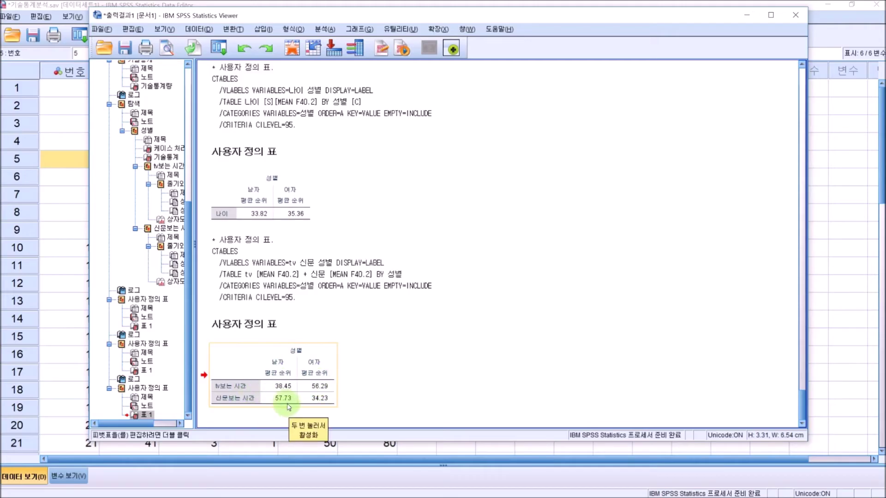
click(270, 352)
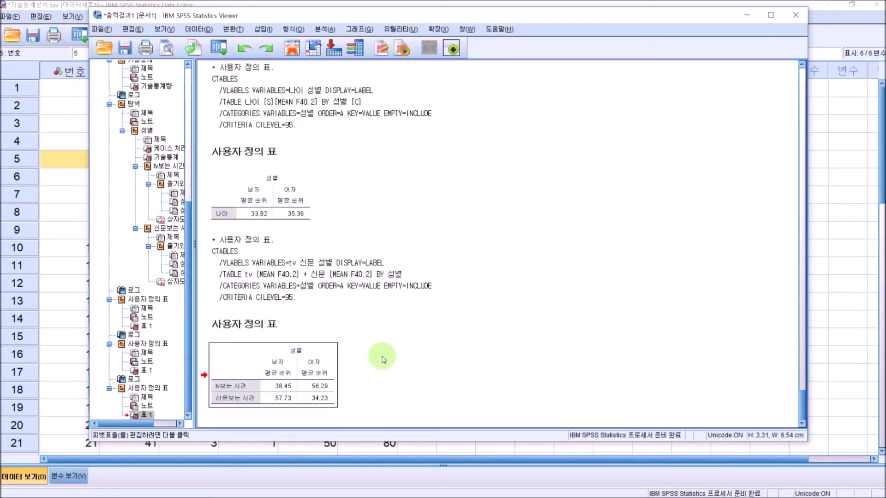
Step: Reopen the custom table definition, nest 교육정도 within both tv보는 시간 and 신문보는 시간 rows, and generate the table
click(325, 30)
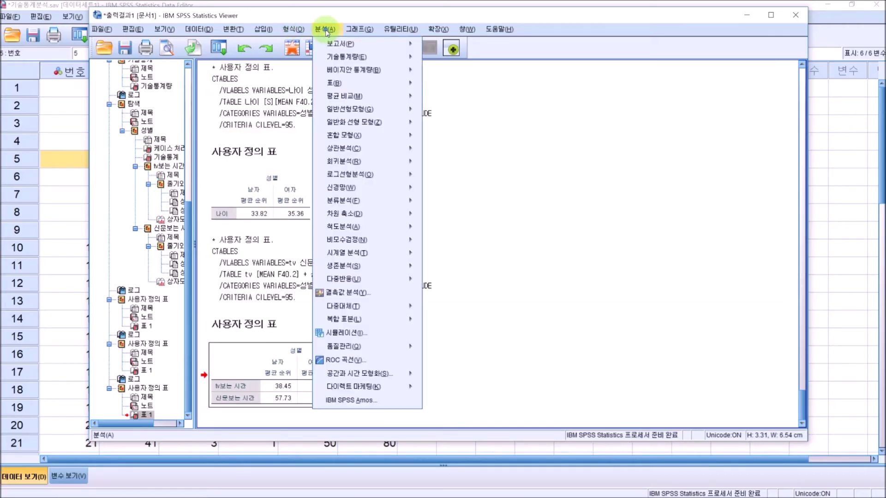
mouse_move(337, 83)
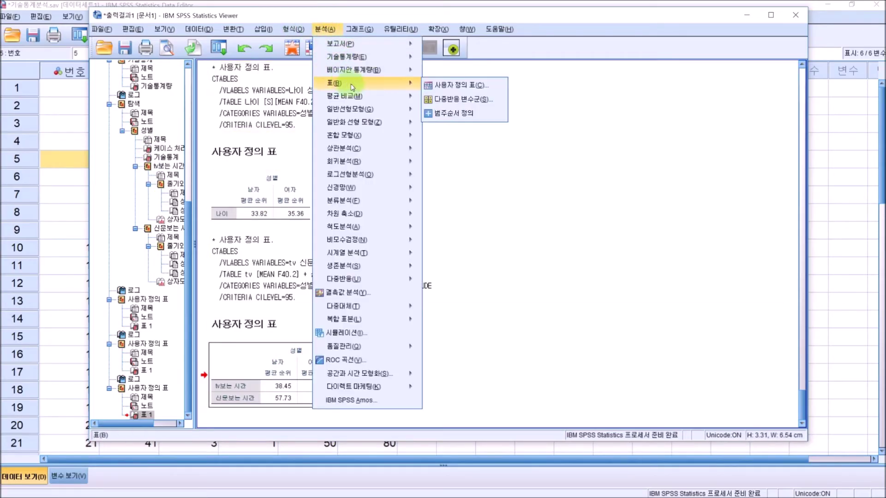
click(457, 85)
click(424, 269)
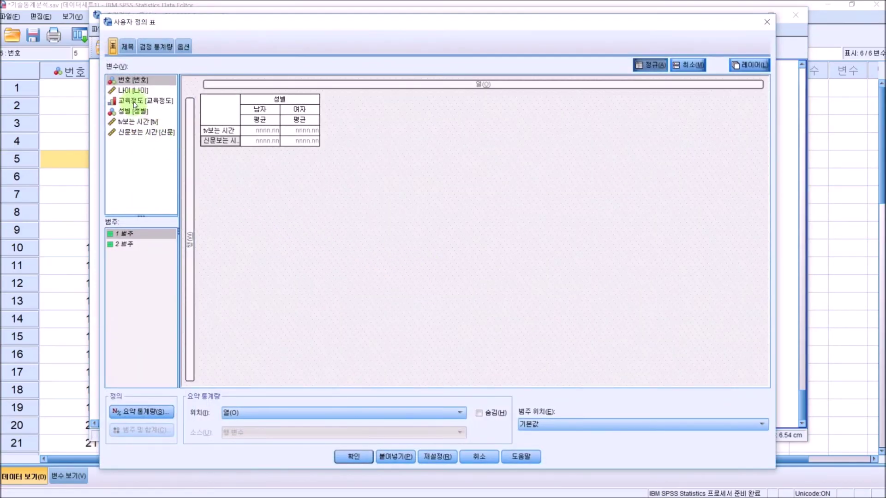
click(137, 101)
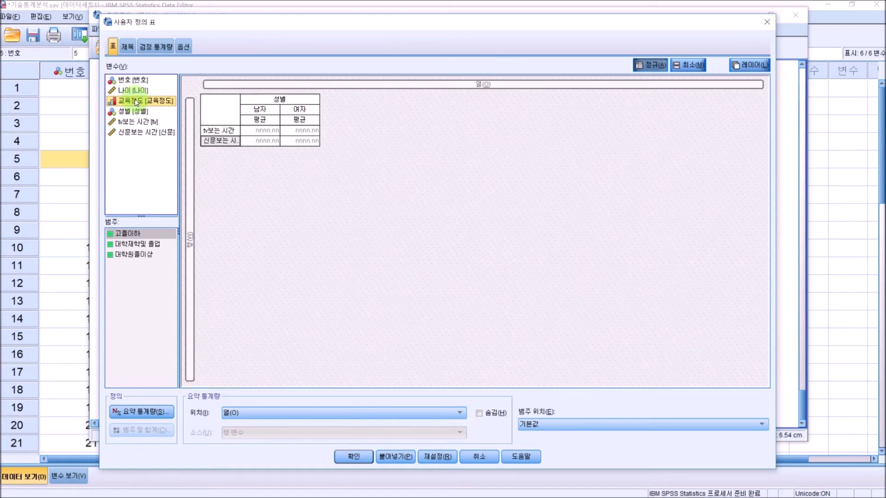
mouse_move(136, 102)
mouse_down()
mouse_move(217, 122)
mouse_move(240, 142)
mouse_move(243, 135)
mouse_move(206, 134)
mouse_move(243, 135)
mouse_up()
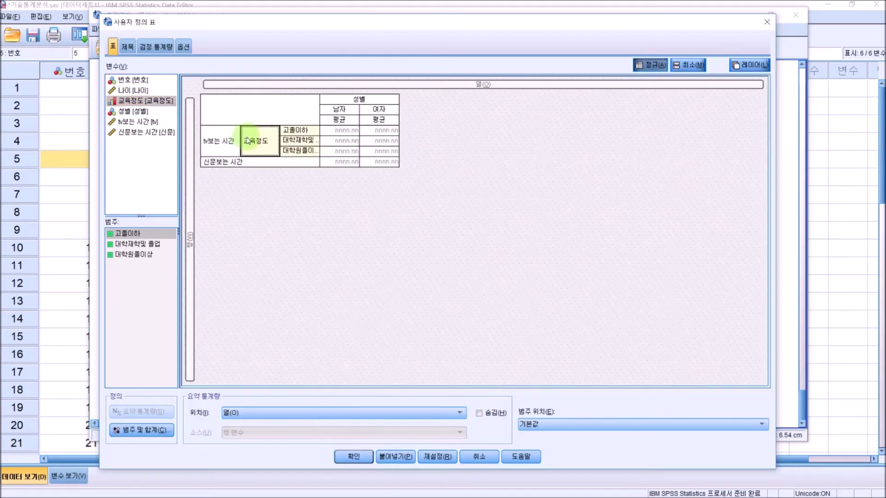
mouse_move(154, 106)
mouse_down()
mouse_move(243, 138)
mouse_move(277, 164)
mouse_move(309, 165)
mouse_up()
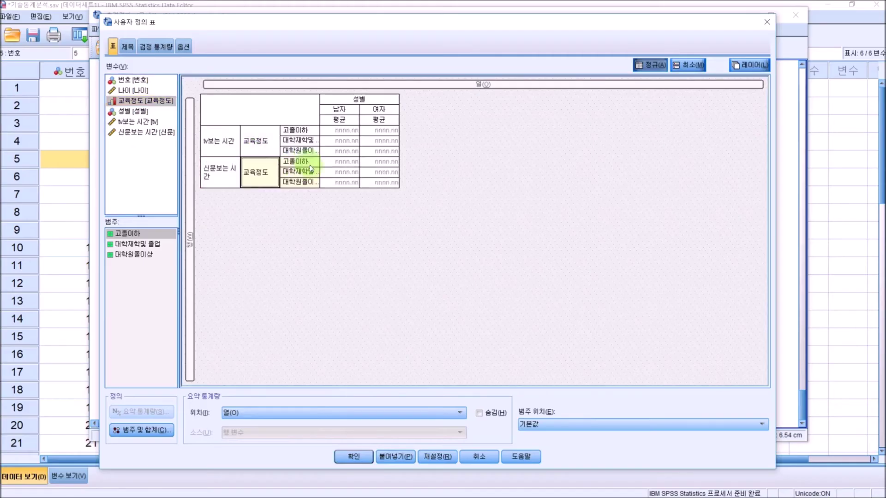
click(353, 457)
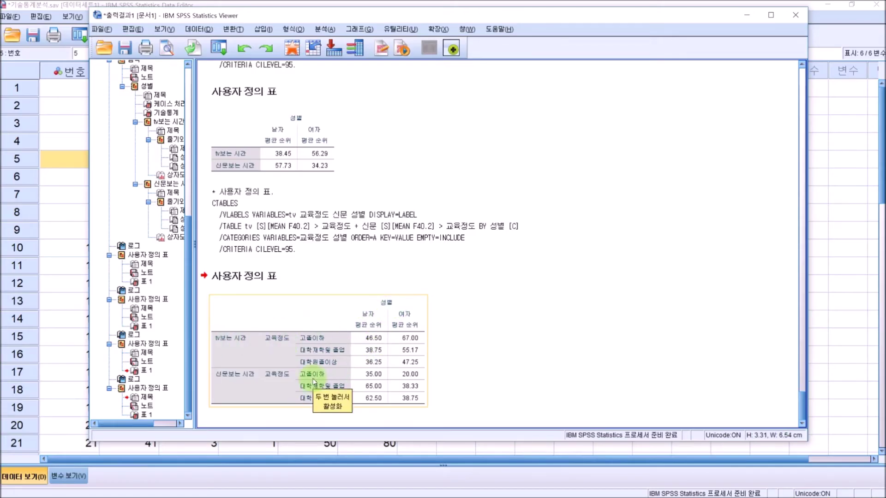
Step: Rearrange the custom table rows so tv보는 시간 and 신문보는 시간 are nested within each 교육정도 category, and generate the table
click(325, 29)
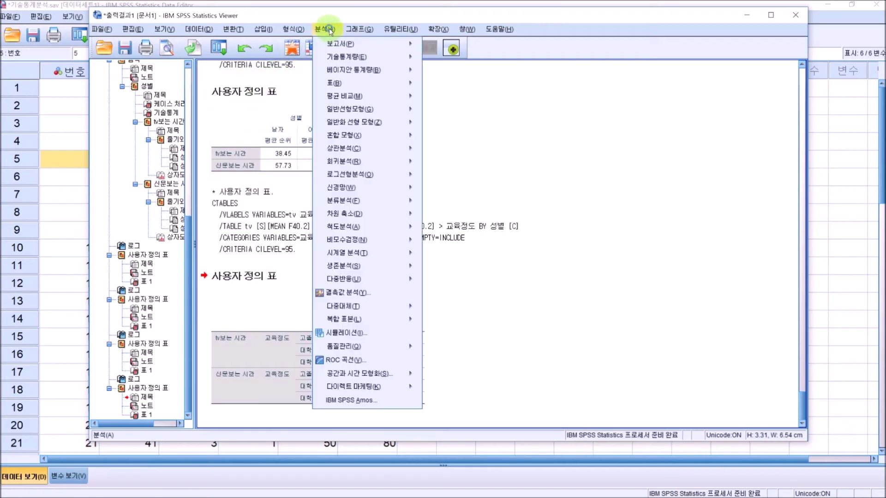
mouse_move(360, 83)
click(446, 84)
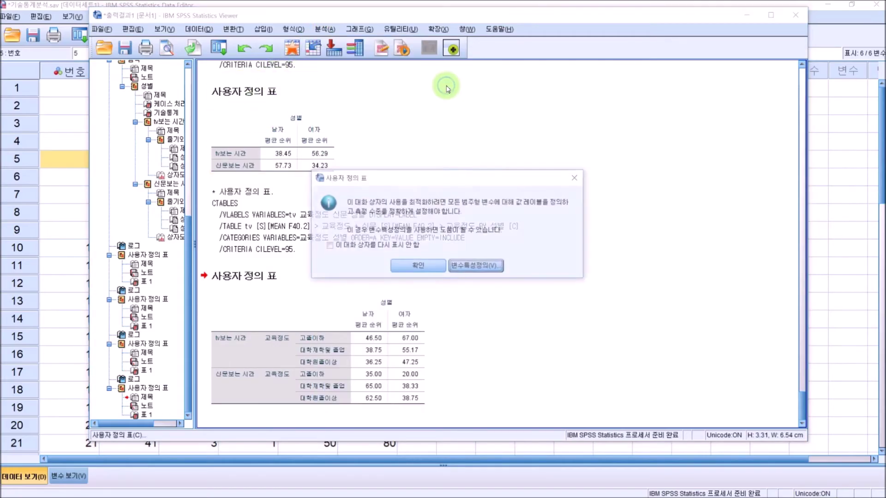
click(431, 267)
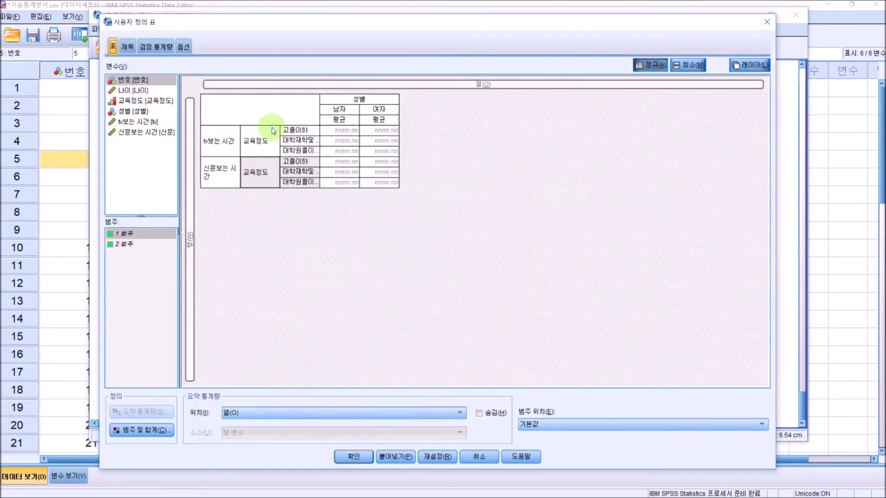
drag(255, 172, 277, 147)
drag(222, 162, 301, 155)
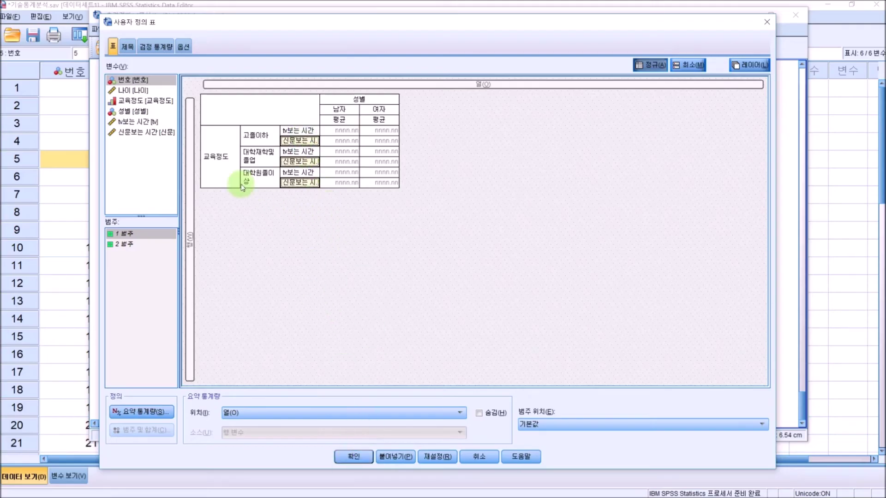
click(365, 462)
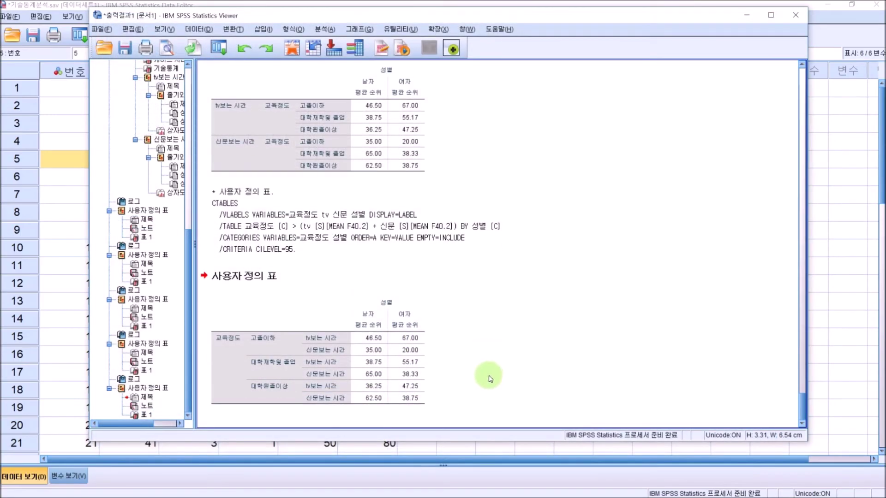
click(378, 362)
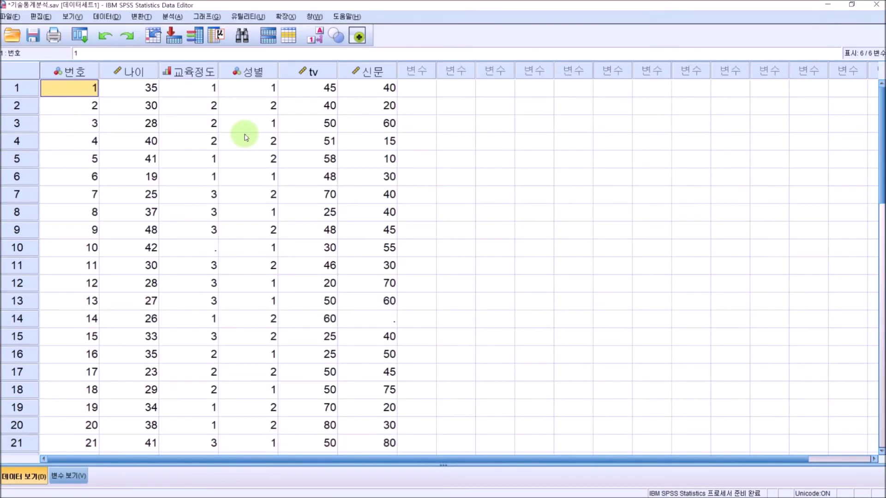
Step: Reopen the custom table definition and move the 고졸이하 category of 교육정도 below 대학원졸이상 in its categories and totals settings
click(173, 17)
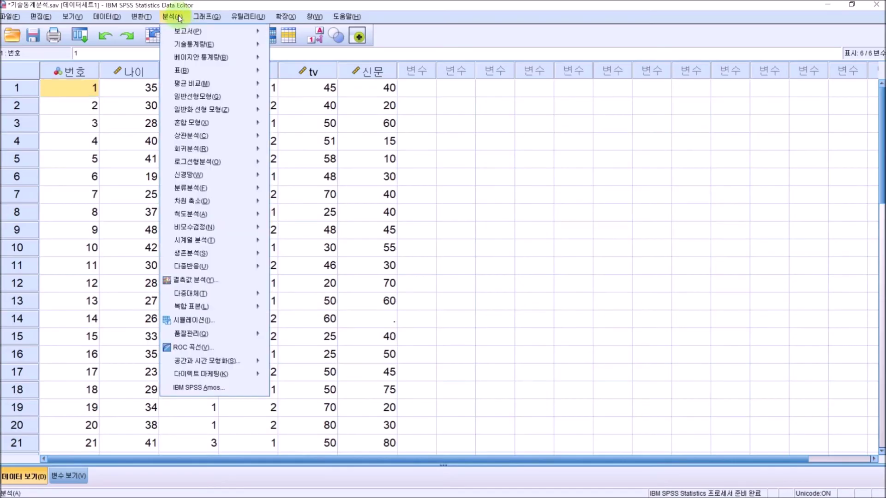
mouse_move(254, 70)
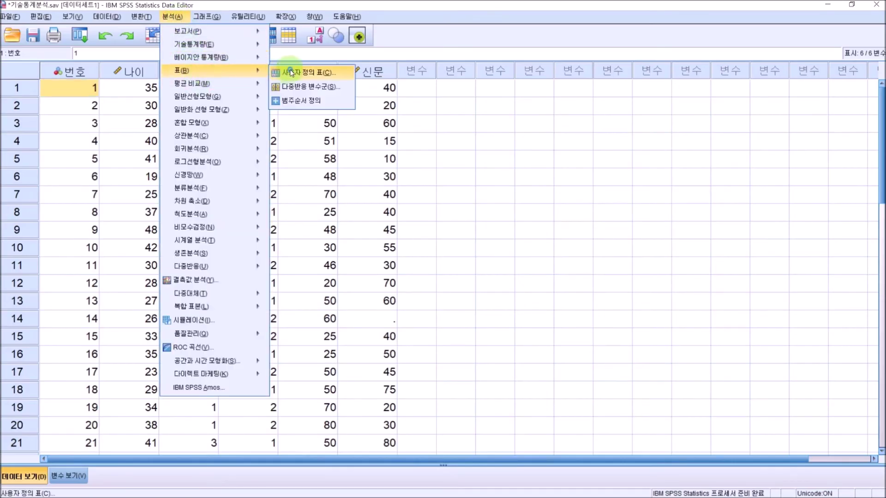
click(291, 72)
click(423, 284)
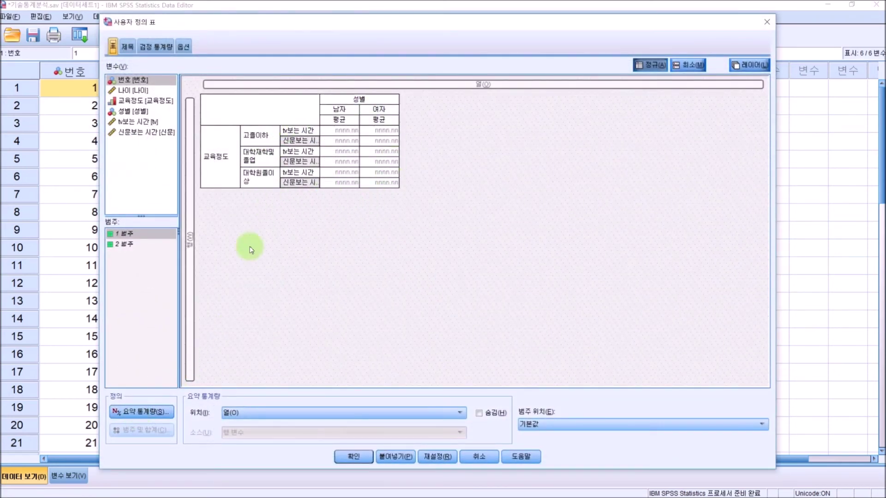
click(259, 136)
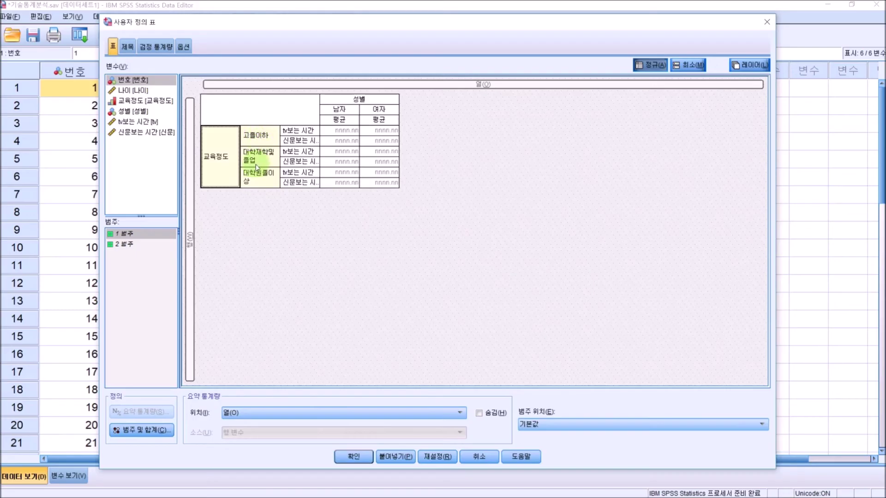
click(133, 431)
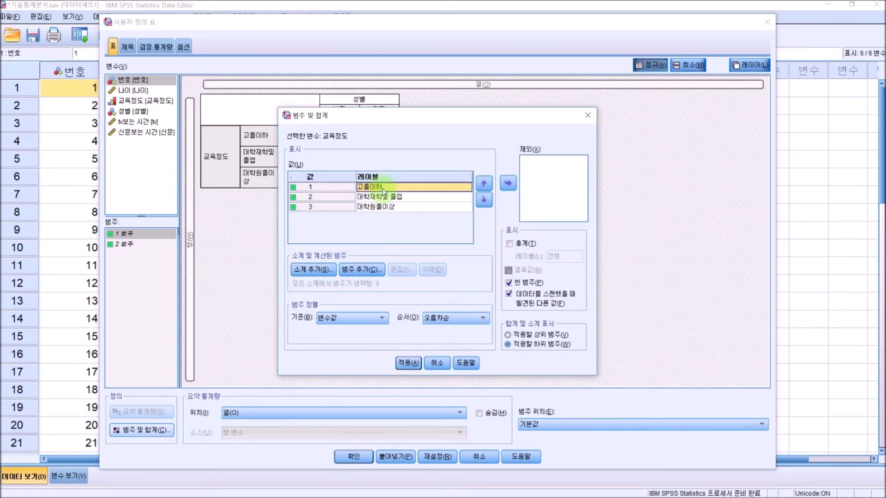
click(484, 200)
click(484, 200)
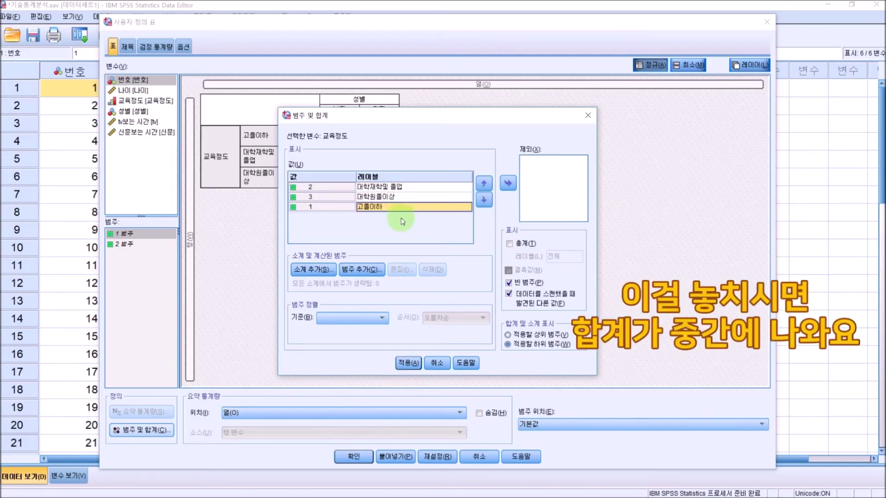
Step: Add a subtotal labelled 소계 after the last 교육정도 category and apply the category settings
click(312, 271)
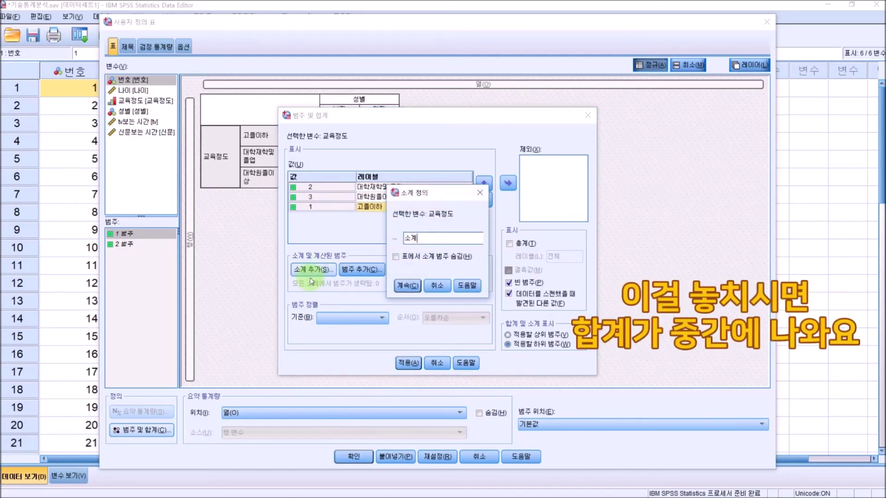
click(407, 287)
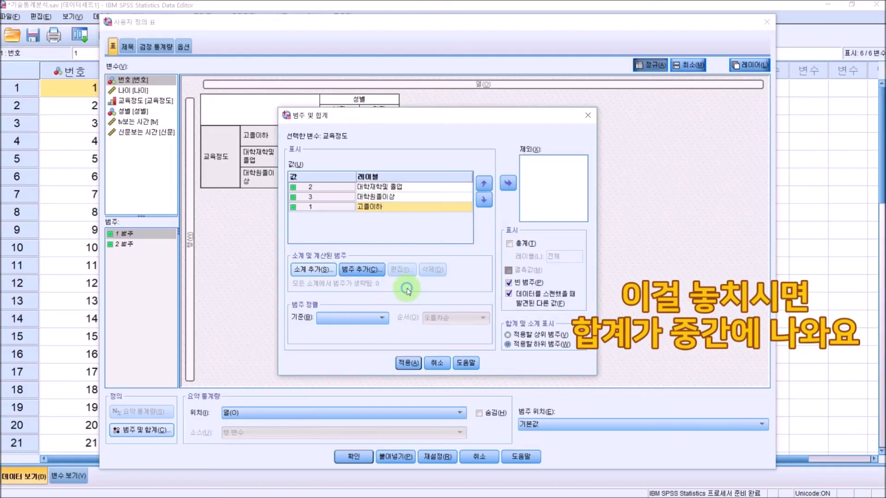
click(408, 363)
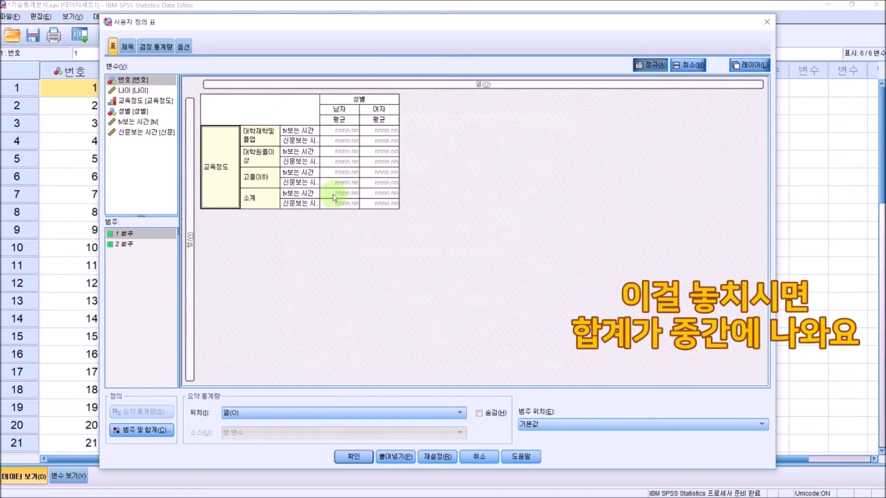
Step: Add a subtotal labelled 소계 after the 여자 category of 성별, apply the category settings, and generate the custom table
click(348, 110)
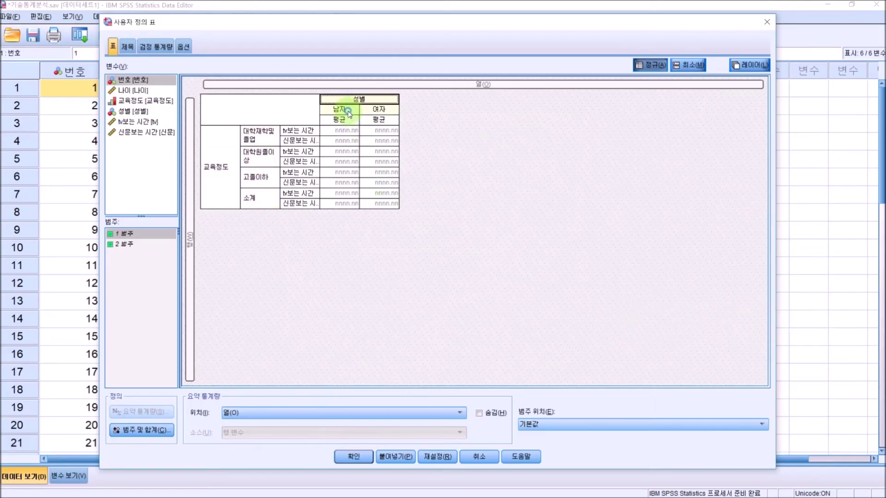
click(156, 430)
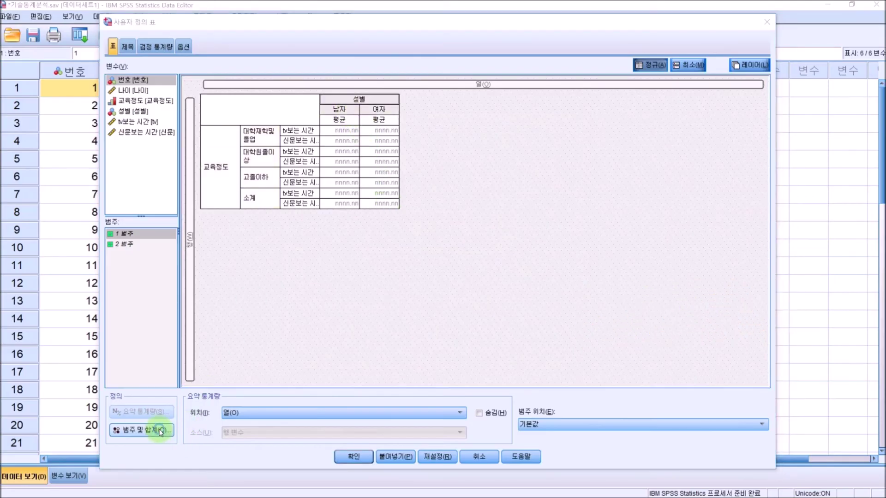
click(425, 196)
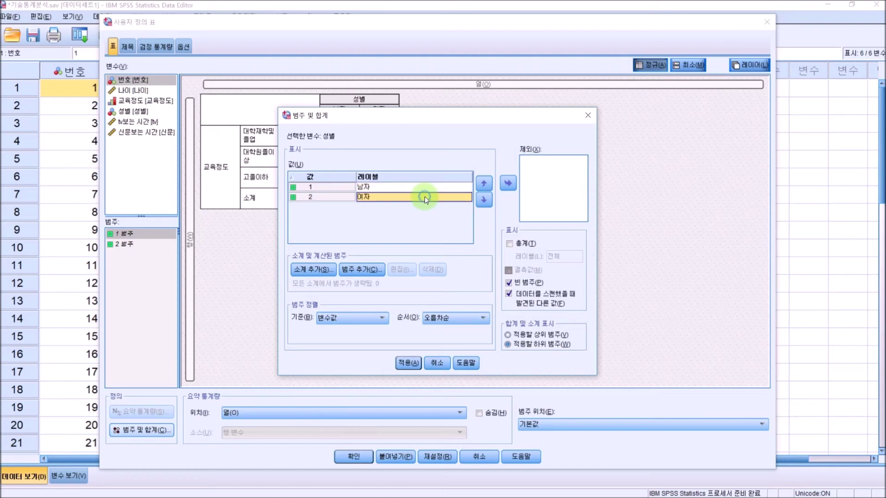
click(315, 270)
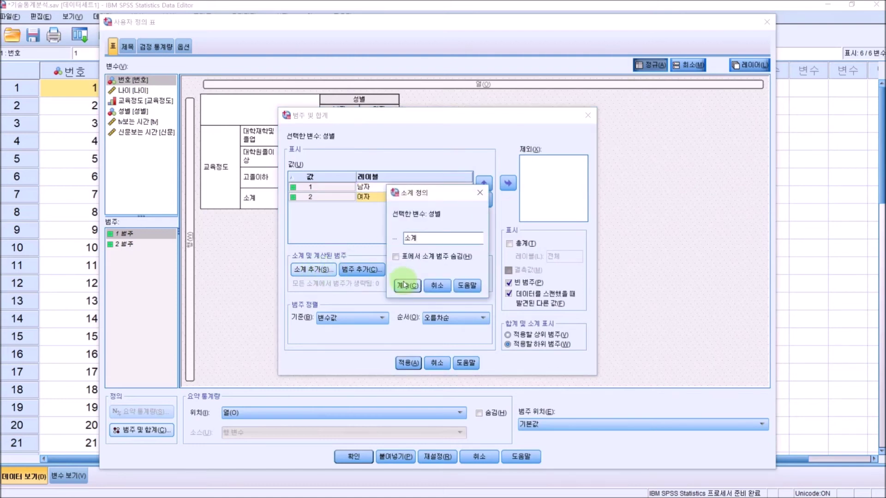
click(405, 286)
click(408, 363)
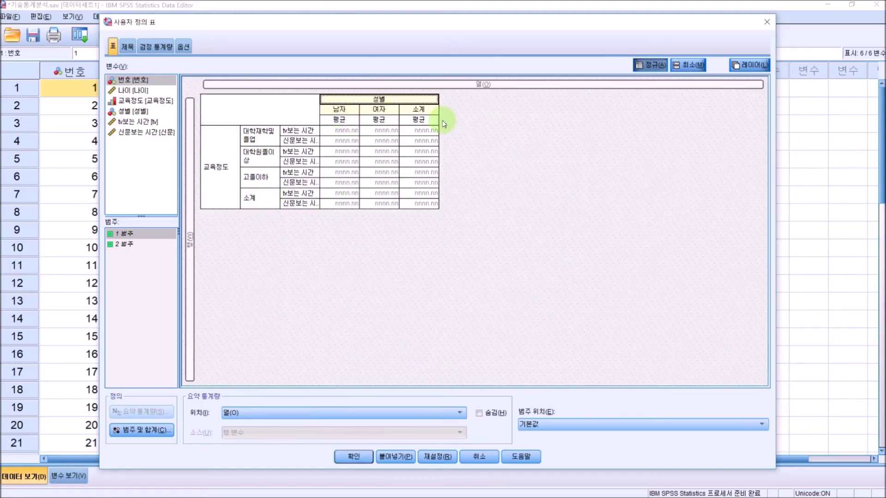
click(354, 456)
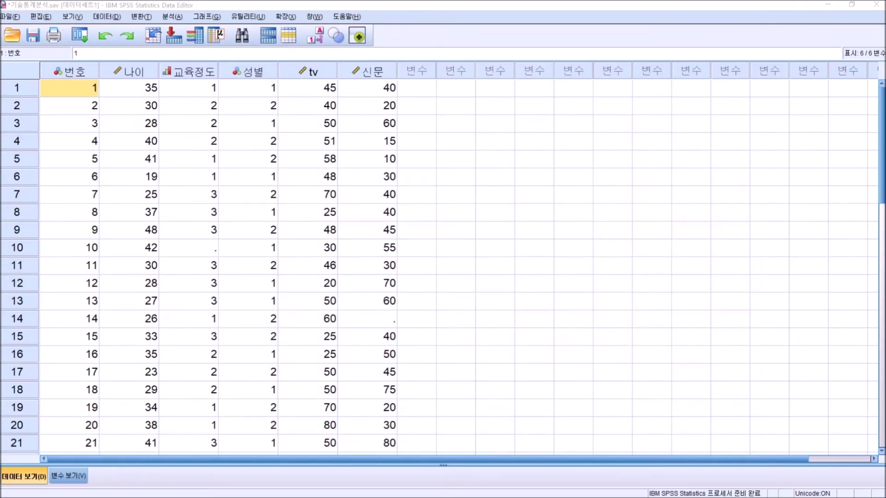
Step: Copy the custom table from the output viewer and paste it into a blank Excel sheet starting at cell A1
right_click(470, 206)
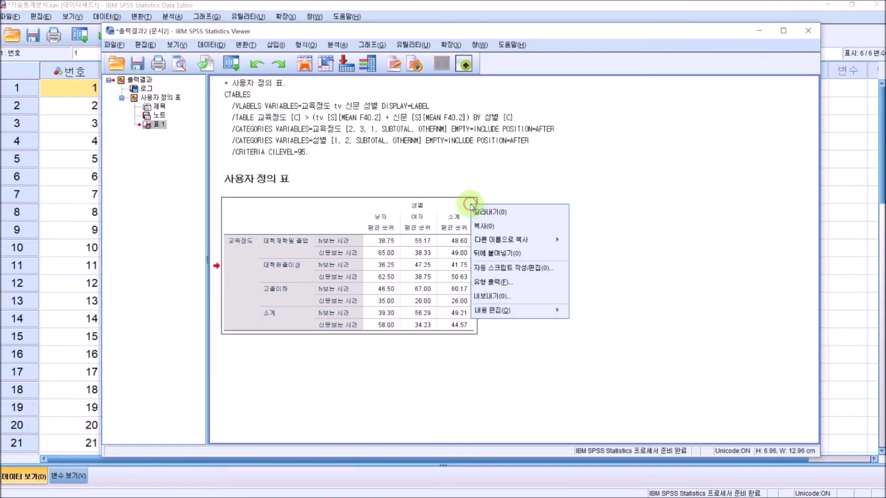
click(487, 226)
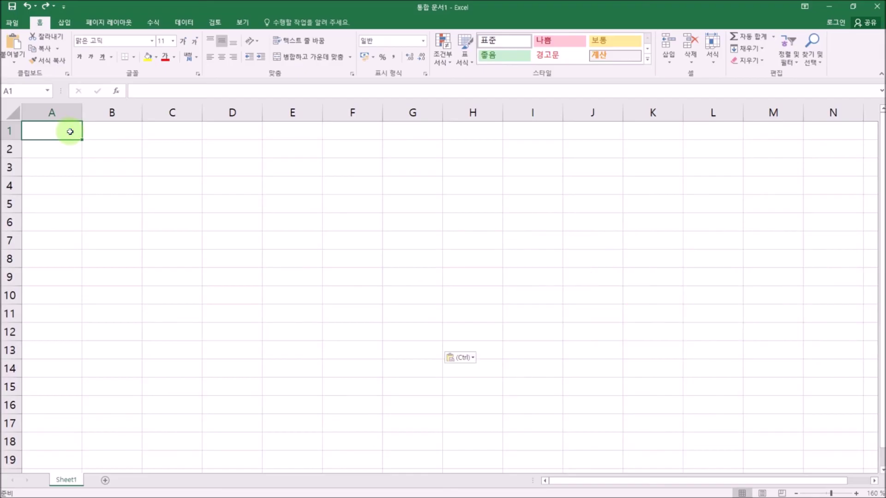
key(ctrl+v)
click(231, 230)
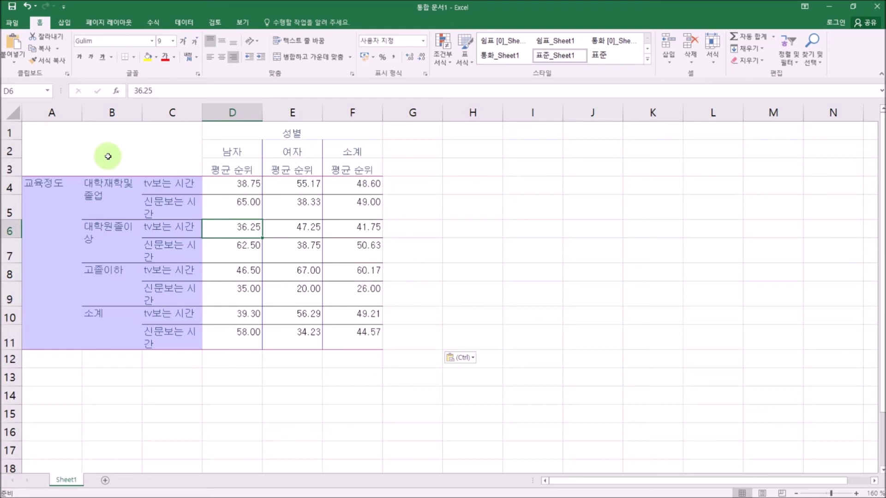
Step: Delete row 3 with the 평균 순위 labels and unmerge the blank header block A1:C2
click(10, 169)
right_click(13, 169)
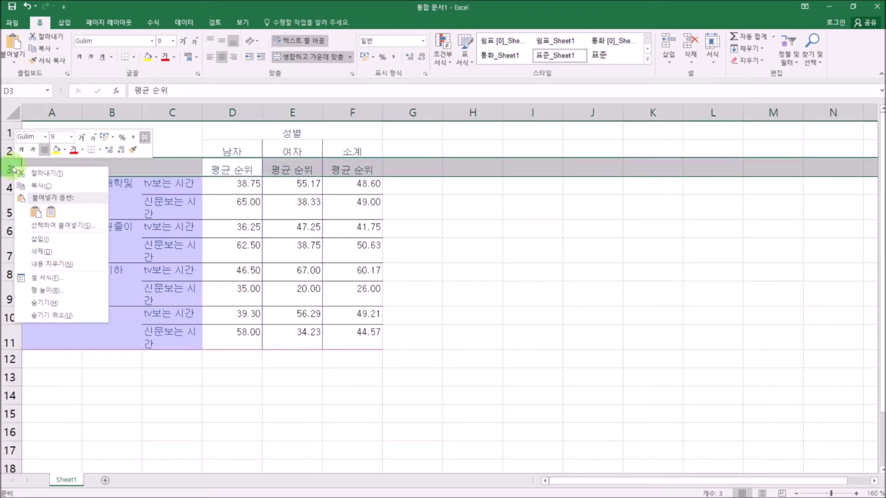
click(45, 253)
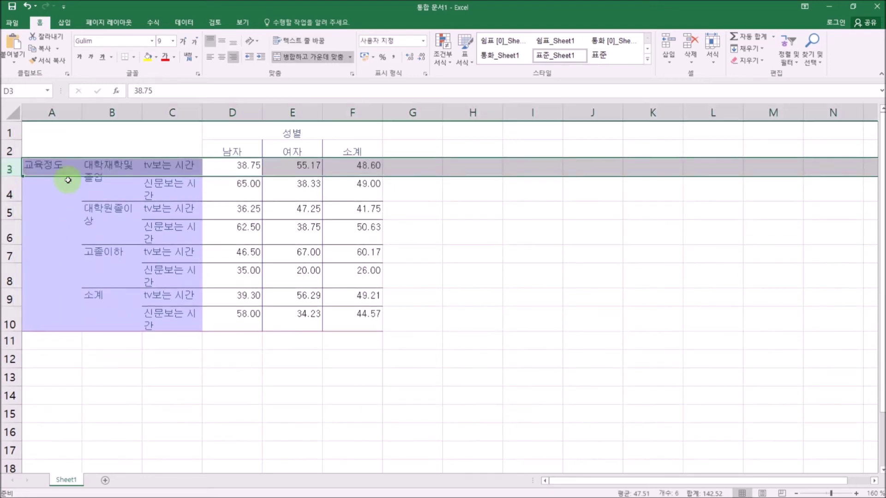
click(70, 139)
click(326, 58)
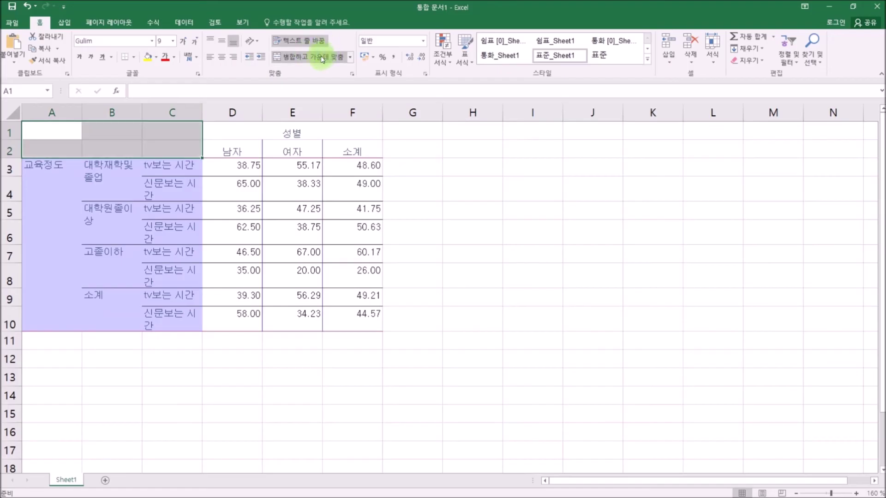
Step: Apply borders to all cells of the pasted table and widen column C so the 신문보는 시간 labels fit on one line
key(ctrl+a)
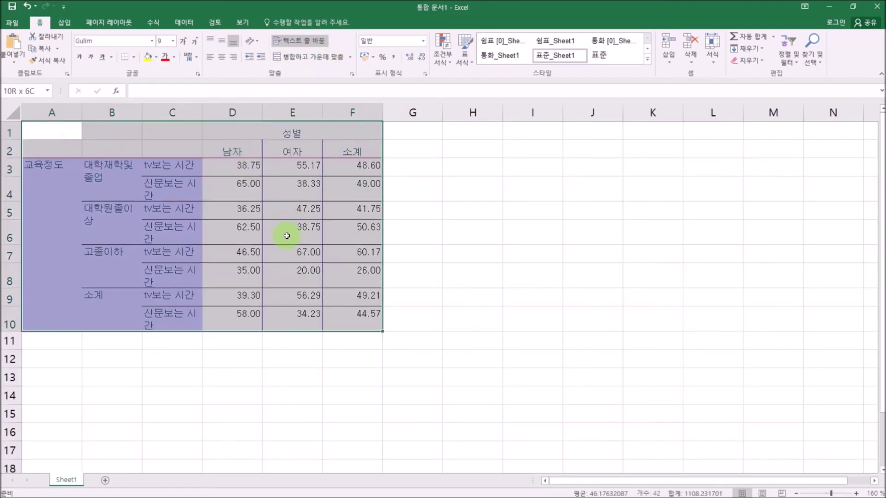
click(134, 57)
click(131, 146)
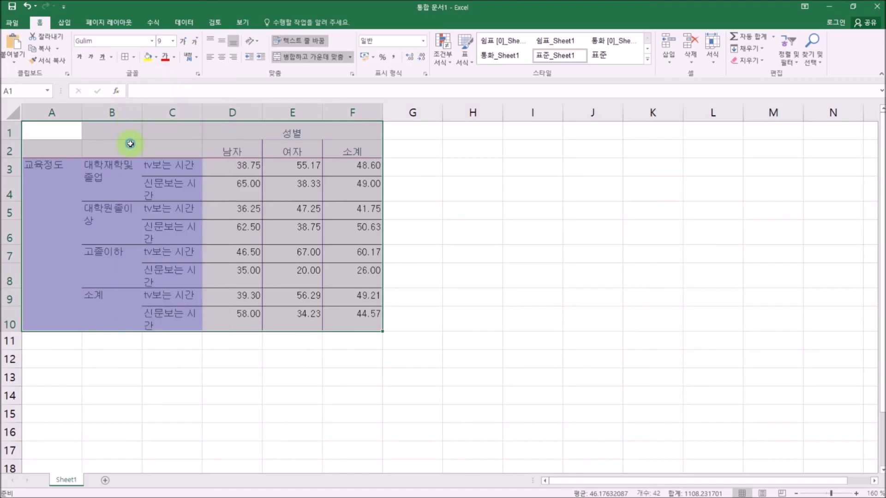
drag(203, 112, 222, 112)
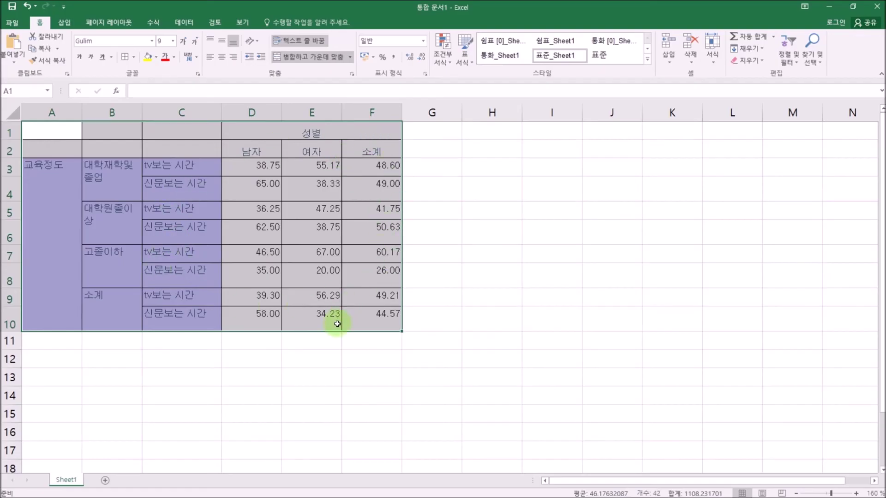
click(440, 329)
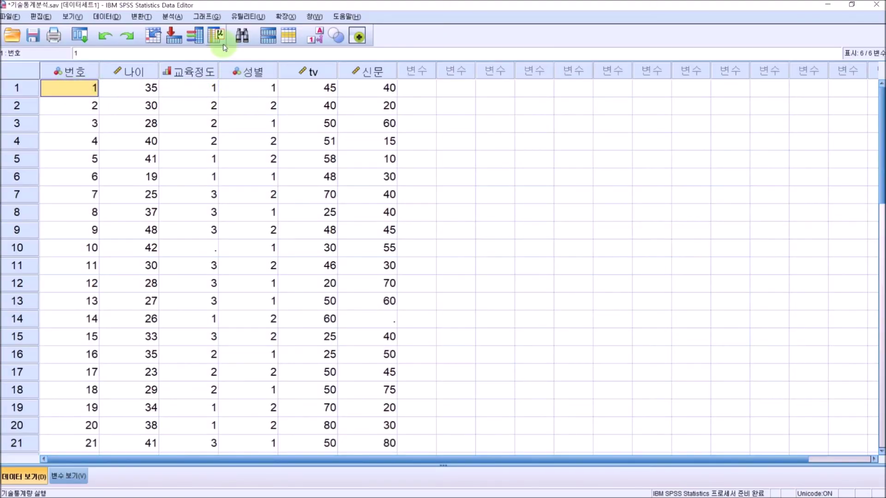
Step: In SPSS, define a simple bar chart with summaries for groups of cases, using 성별 as the category axis
click(213, 17)
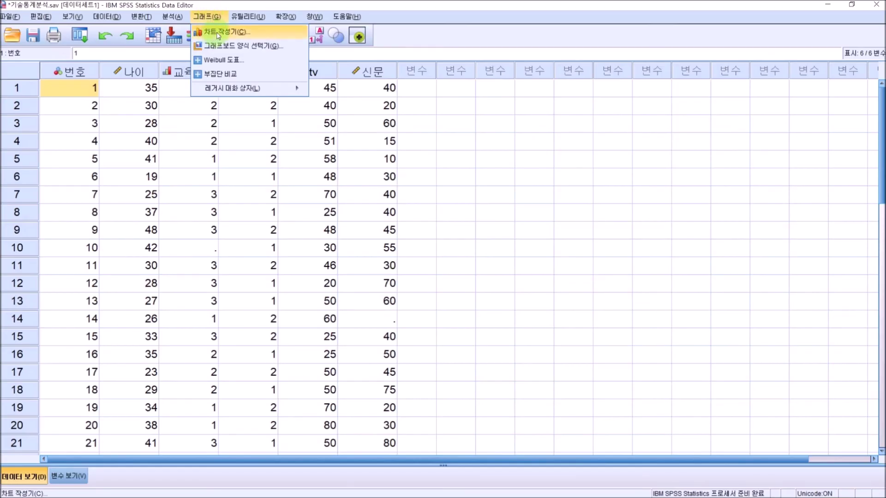
mouse_move(270, 89)
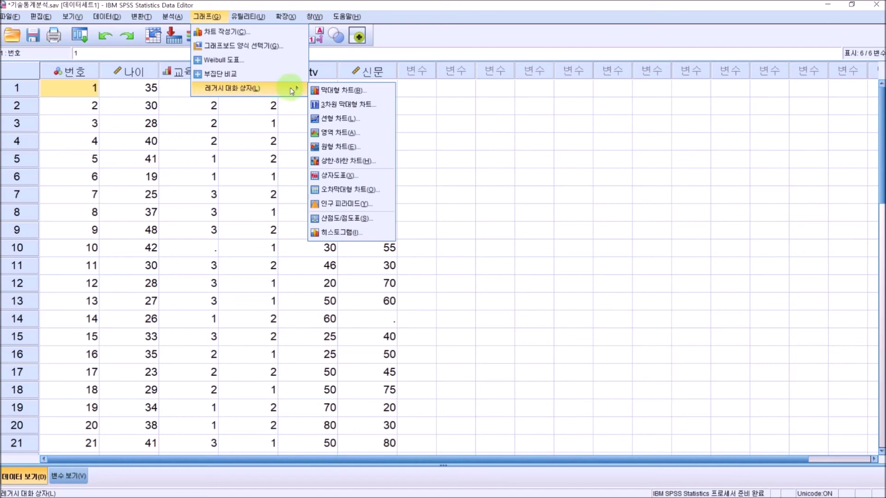
click(341, 92)
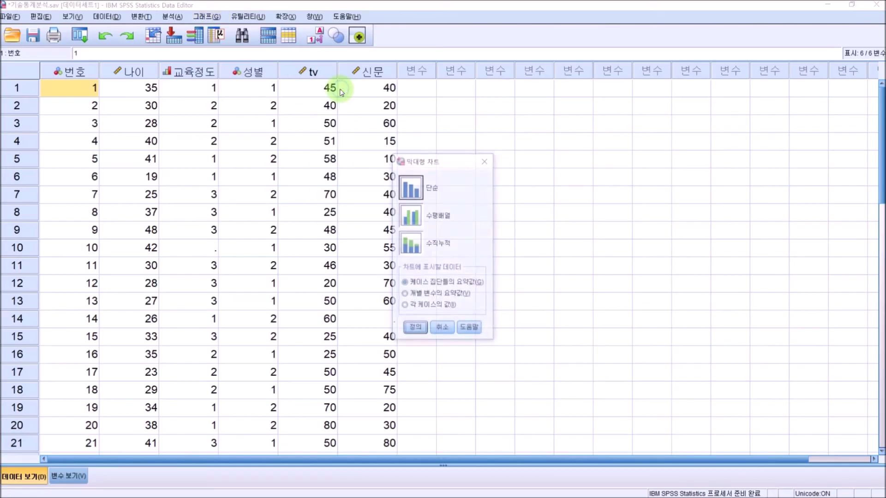
click(415, 329)
click(279, 129)
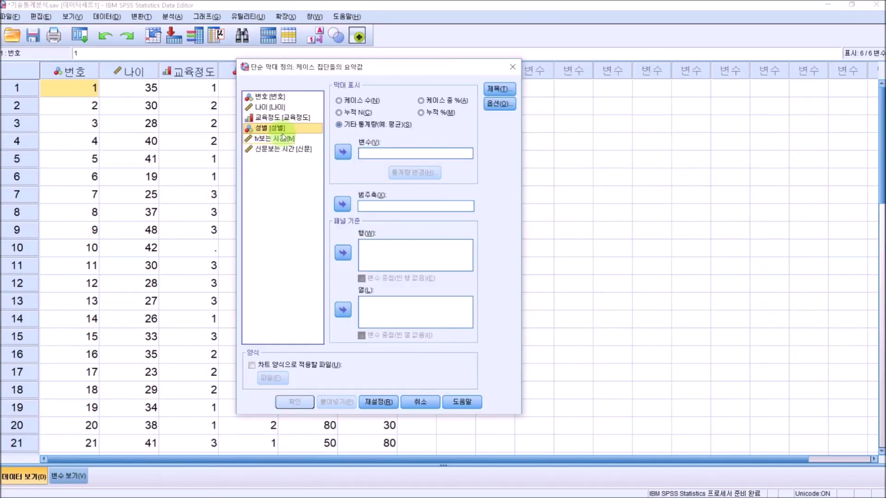
click(343, 205)
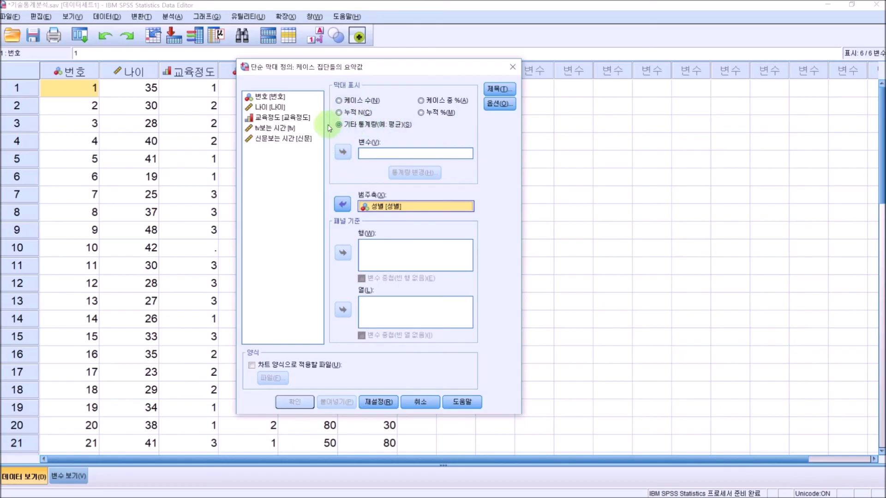
Step: Set the bars to represent the mean of tv보는 시간, generate the bar chart, and view it in the output
click(276, 130)
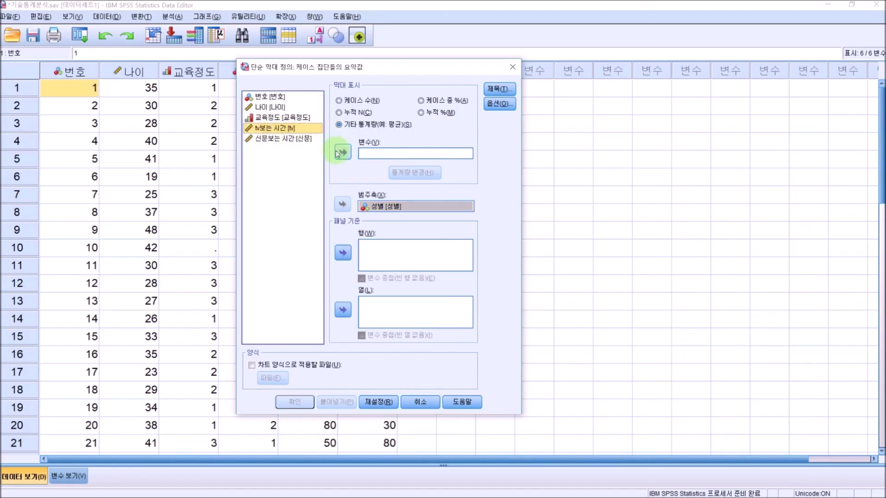
click(343, 152)
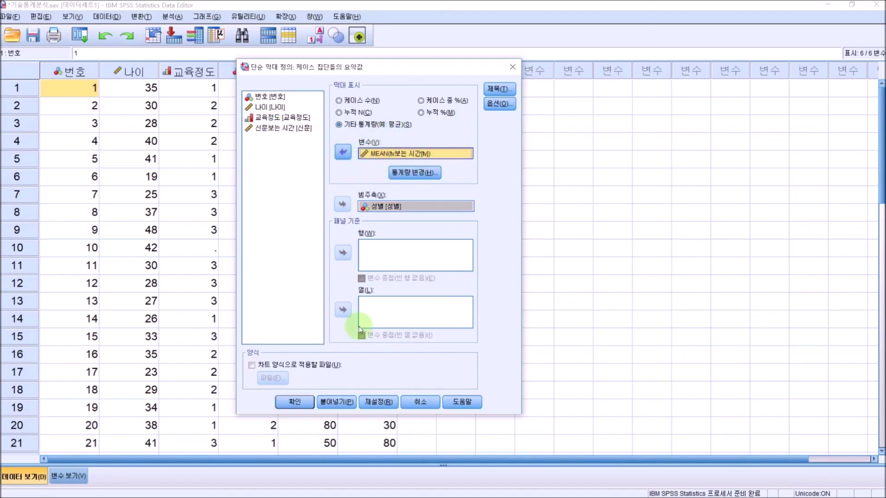
click(295, 402)
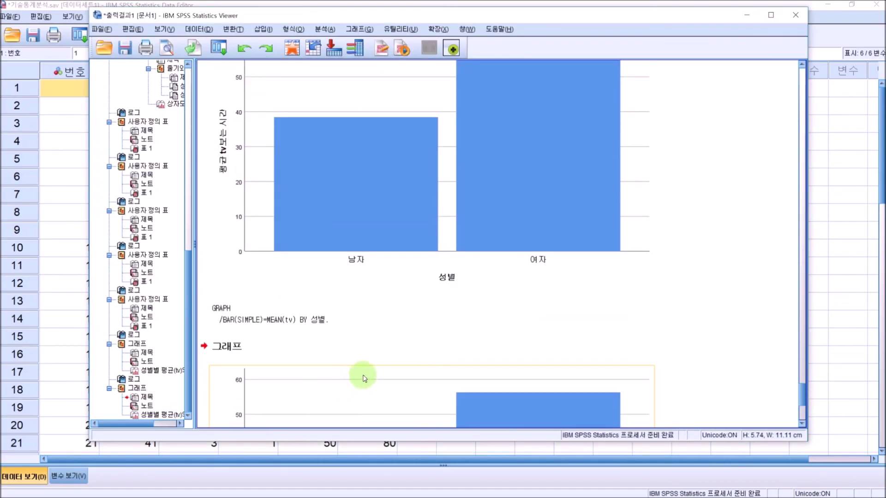
scroll(495, 277, up, 2)
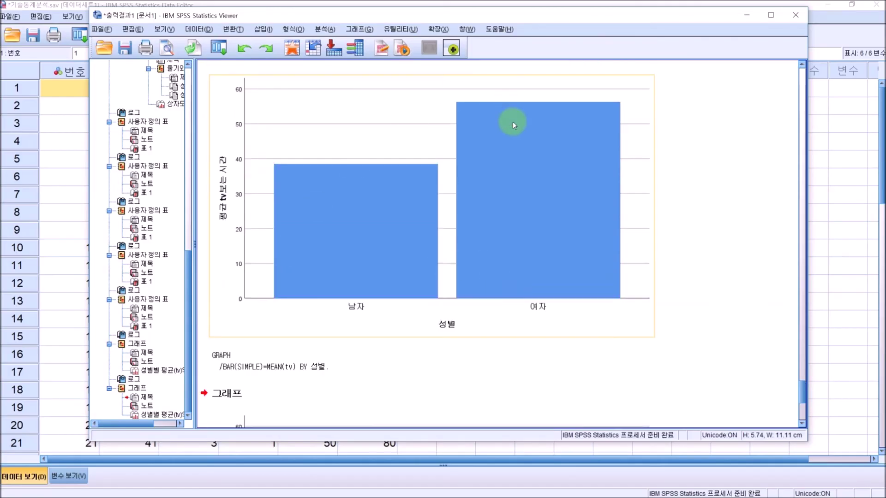
scroll(512, 143, up, 2)
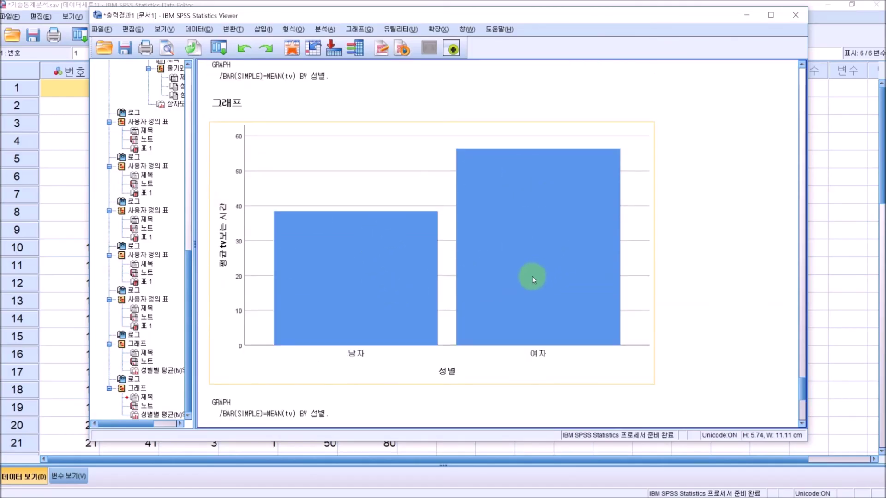
Step: Return to the data editor, open the simple scatterplot definition, and select tv보는 시간 as an axis variable
click(69, 88)
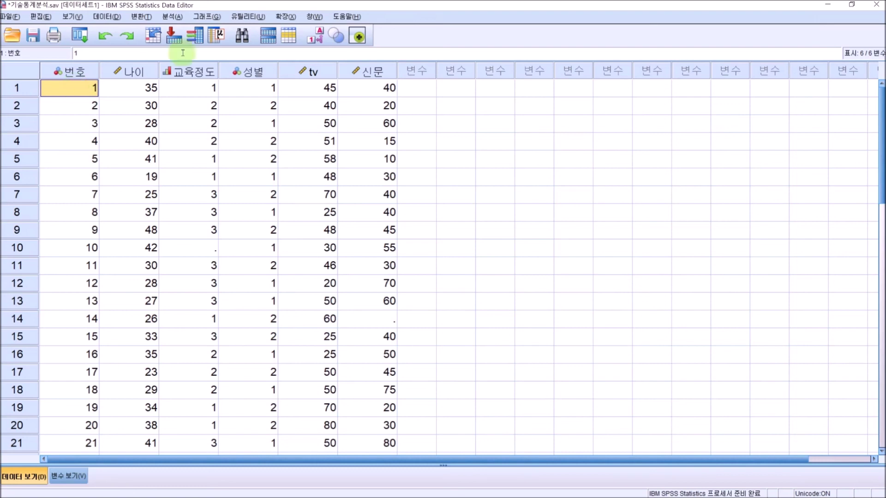
click(203, 16)
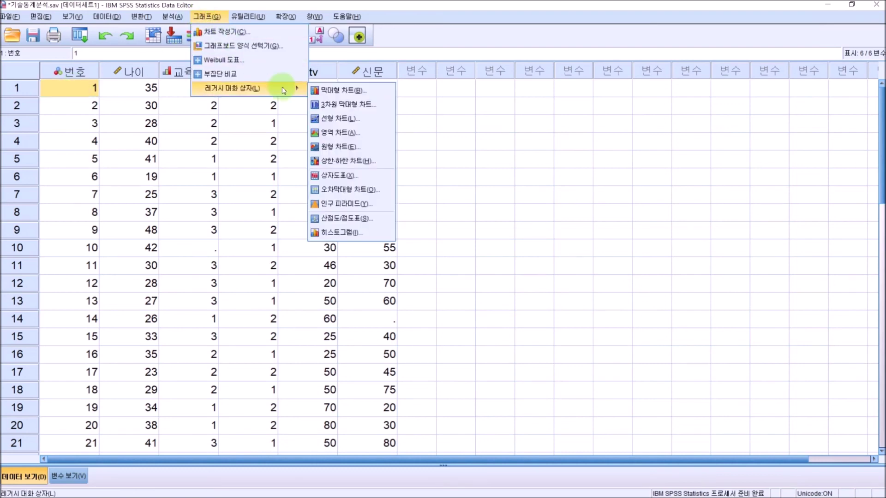
click(335, 224)
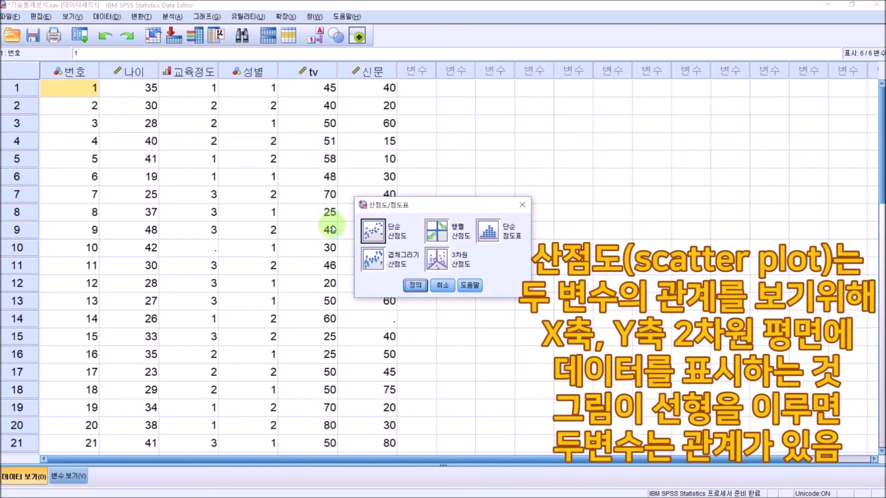
click(415, 285)
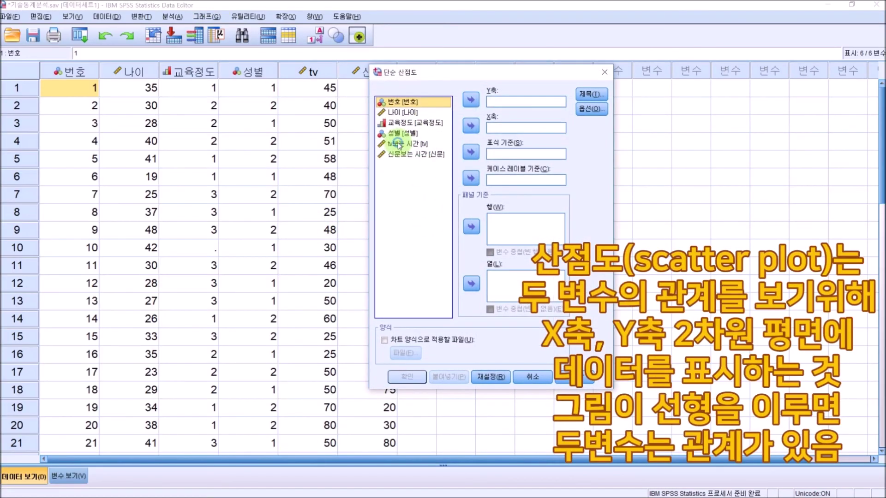
click(399, 143)
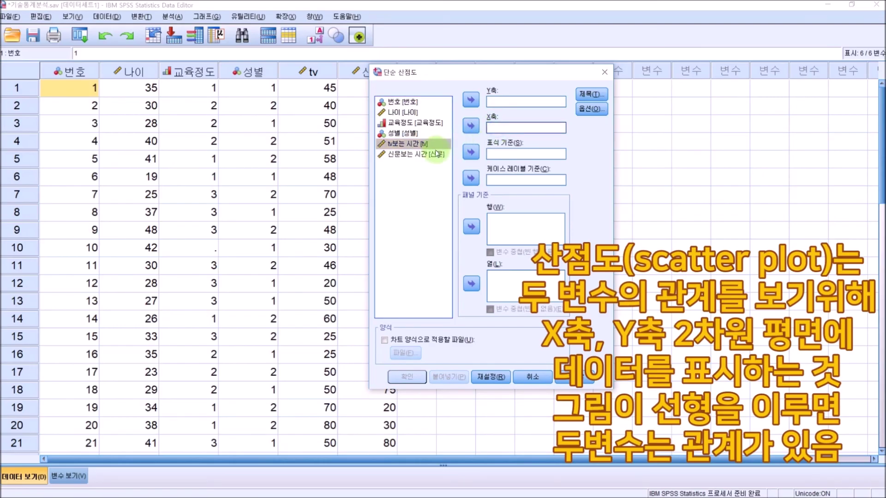